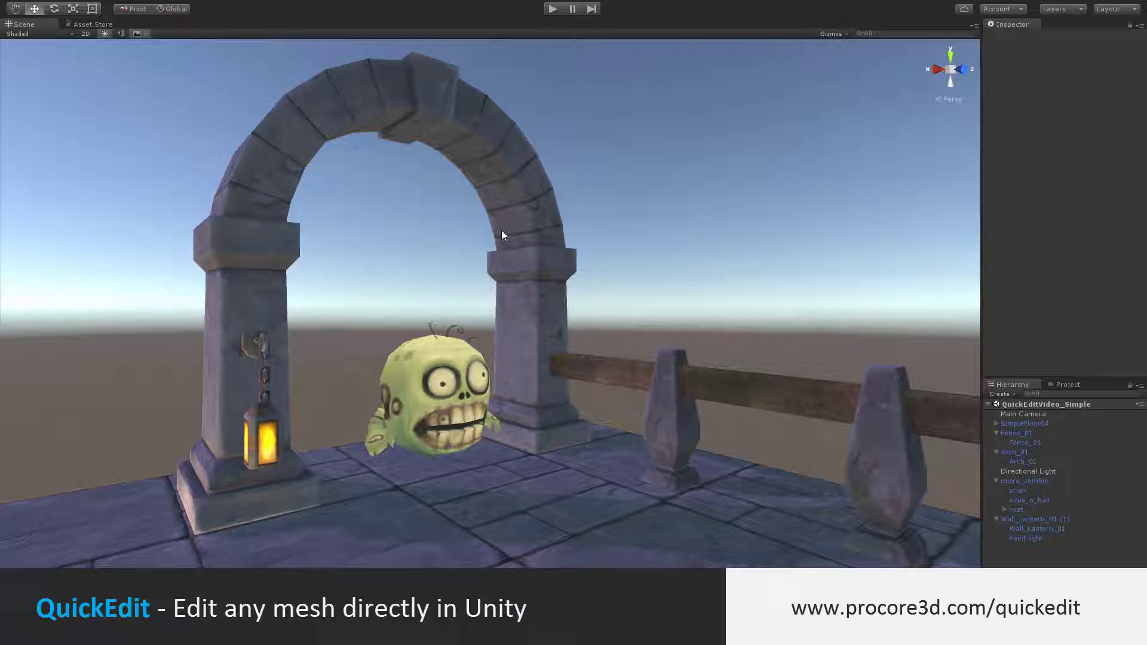
Select the zombie's body mesh, brian, and open it for editing in QuickEdit
{"action": "left_click", "coordinate": [439, 380]}
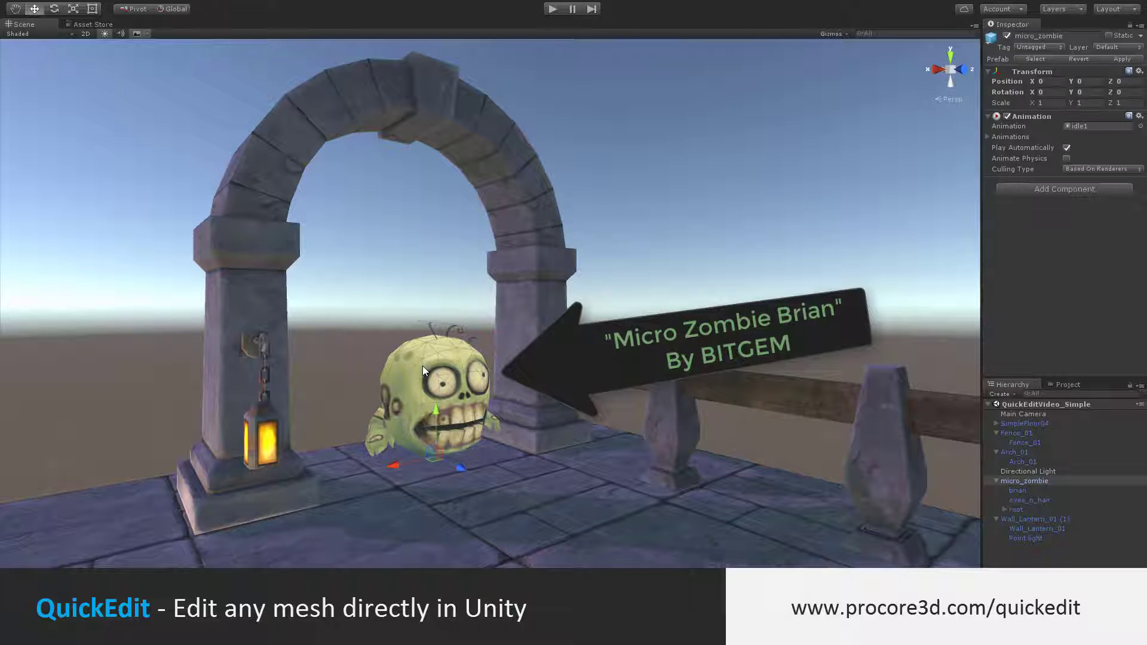
{"action": "left_click", "coordinate": [422, 370]}
{"action": "left_click", "coordinate": [199, 1]}
{"action": "mouse_move", "coordinate": [225, 12]}
{"action": "left_click", "coordinate": [379, 24]}
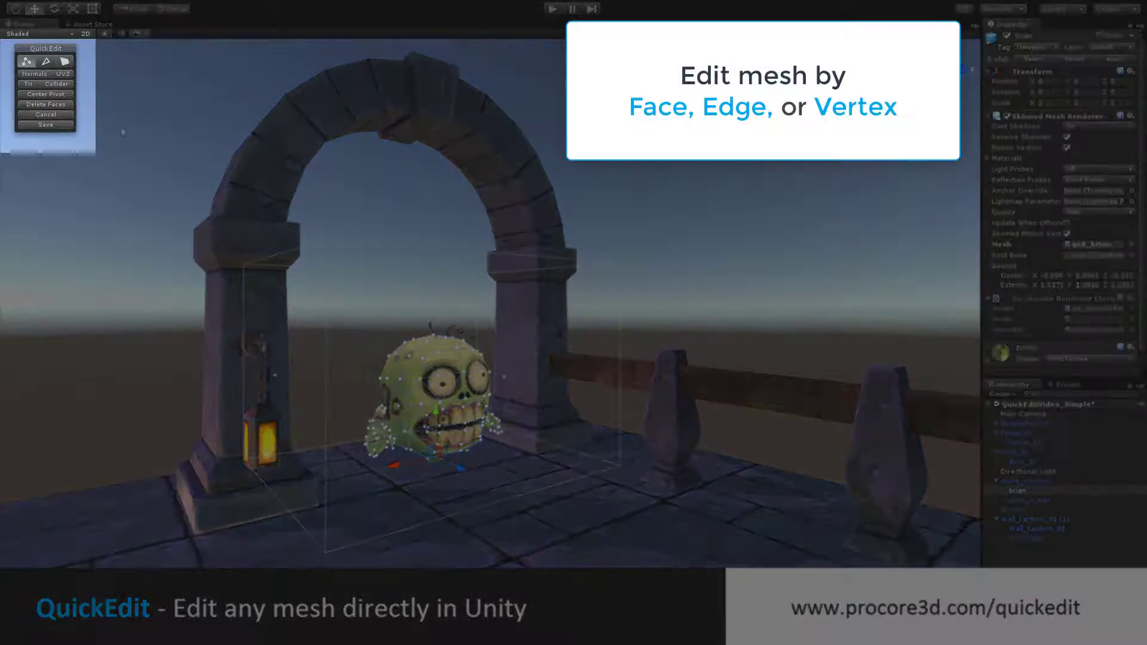
Switch to vertex editing and raise the vertices of the zombie's upper head to make the head taller
{"action": "left_click", "coordinate": [49, 63]}
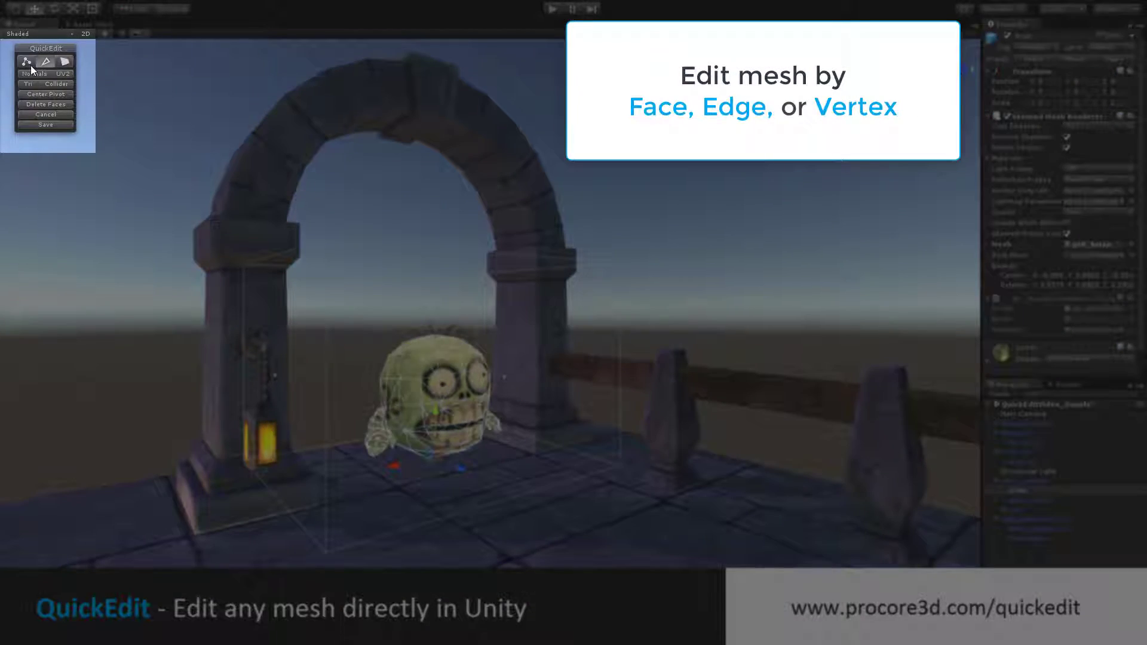
{"action": "left_click", "coordinate": [30, 65]}
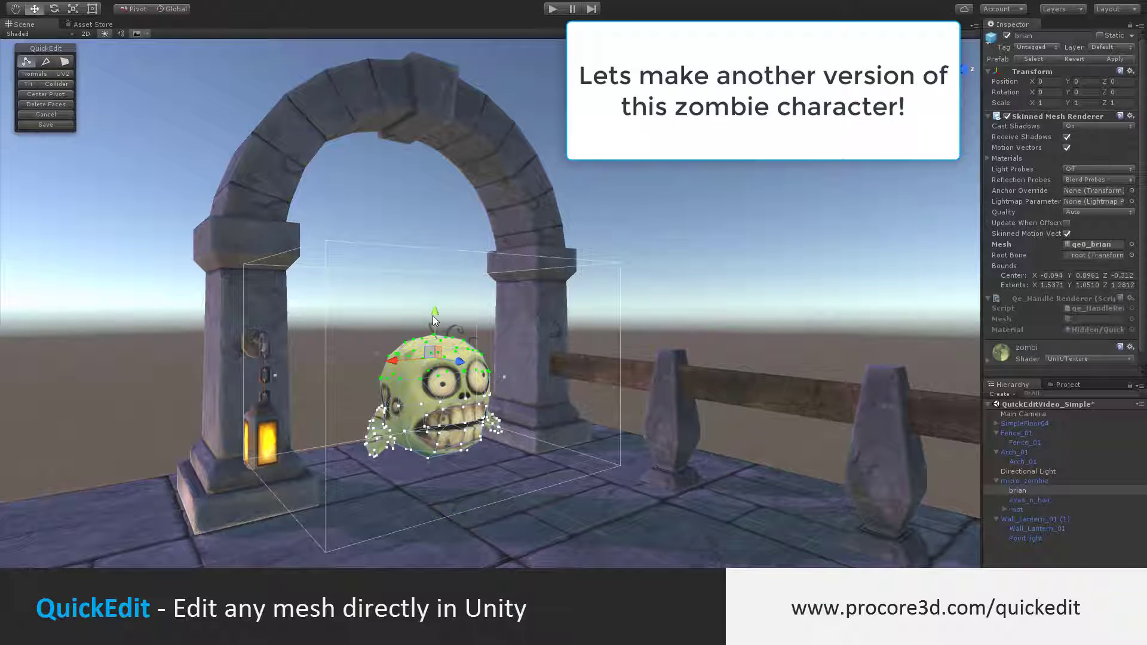
{"action": "left_click_drag", "start_coordinate": [435, 311], "coordinate": [435, 296]}
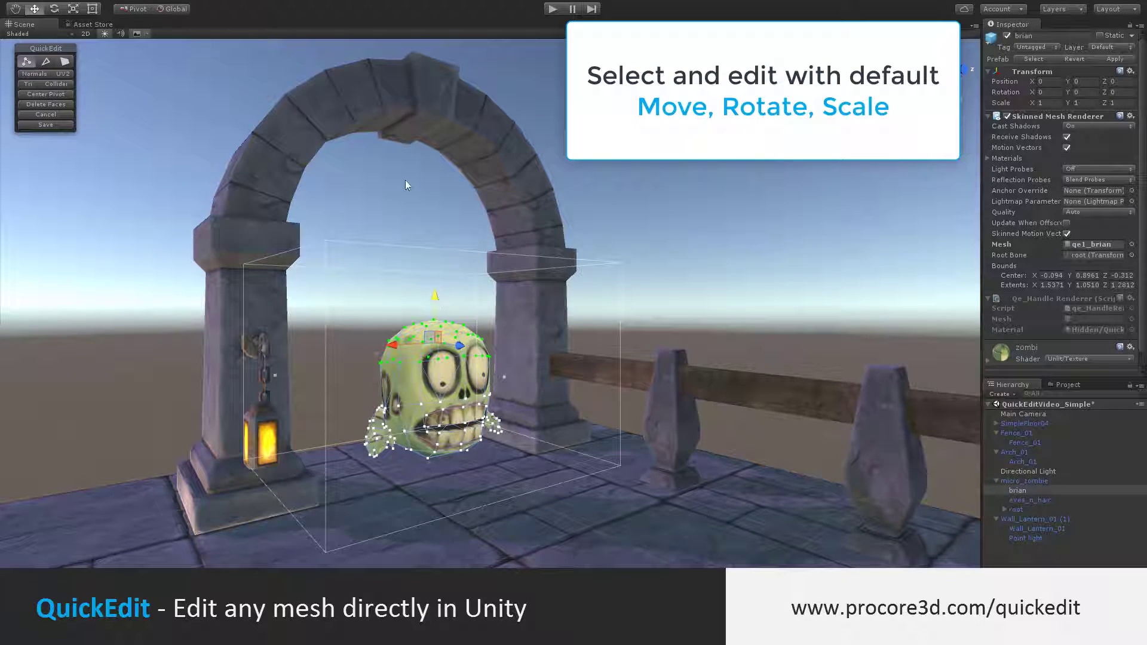
Save the edited zombie mesh as a new asset named qe1_brian in the Assets folder and deselect it
{"action": "left_click", "coordinate": [46, 124]}
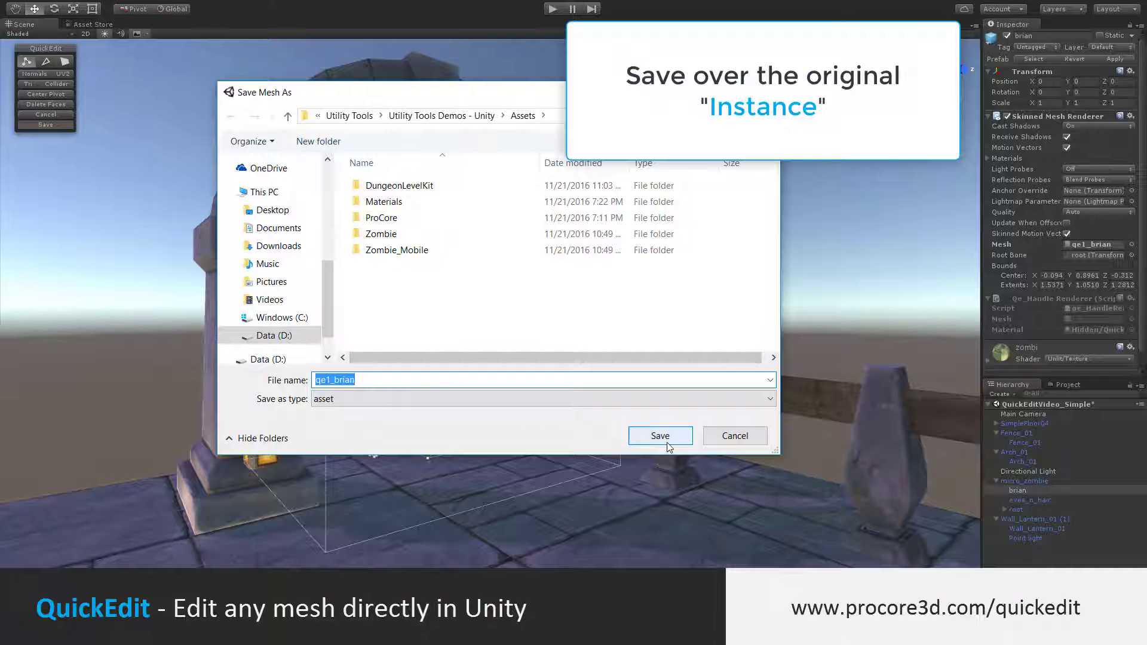
{"action": "left_click", "coordinate": [651, 435]}
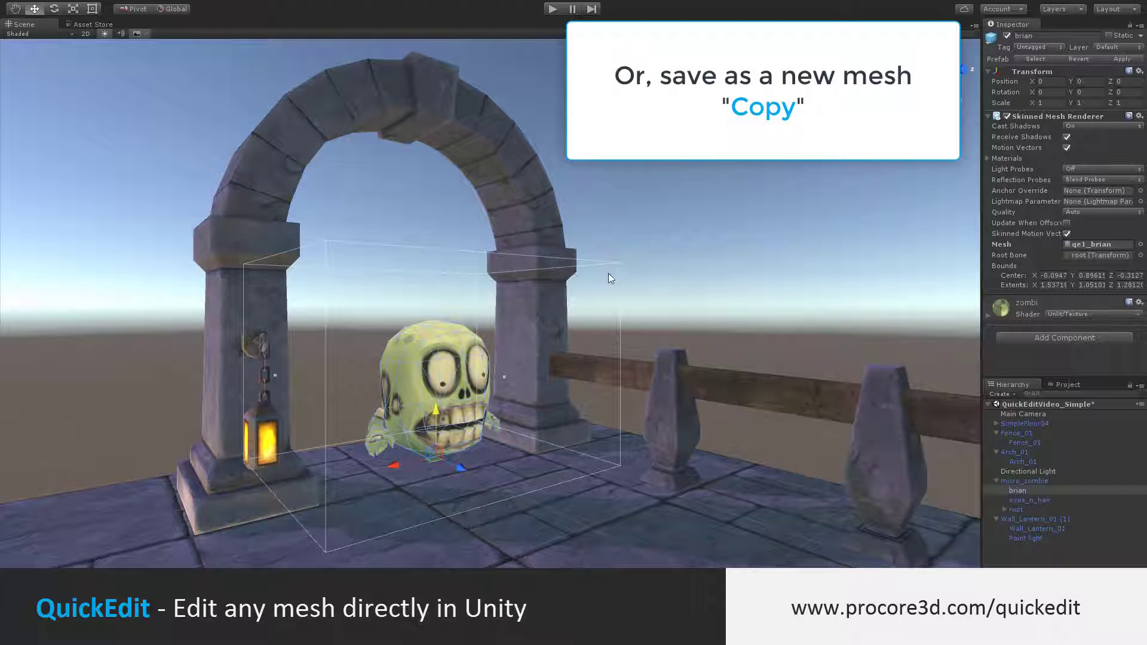
{"action": "left_click", "coordinate": [708, 282]}
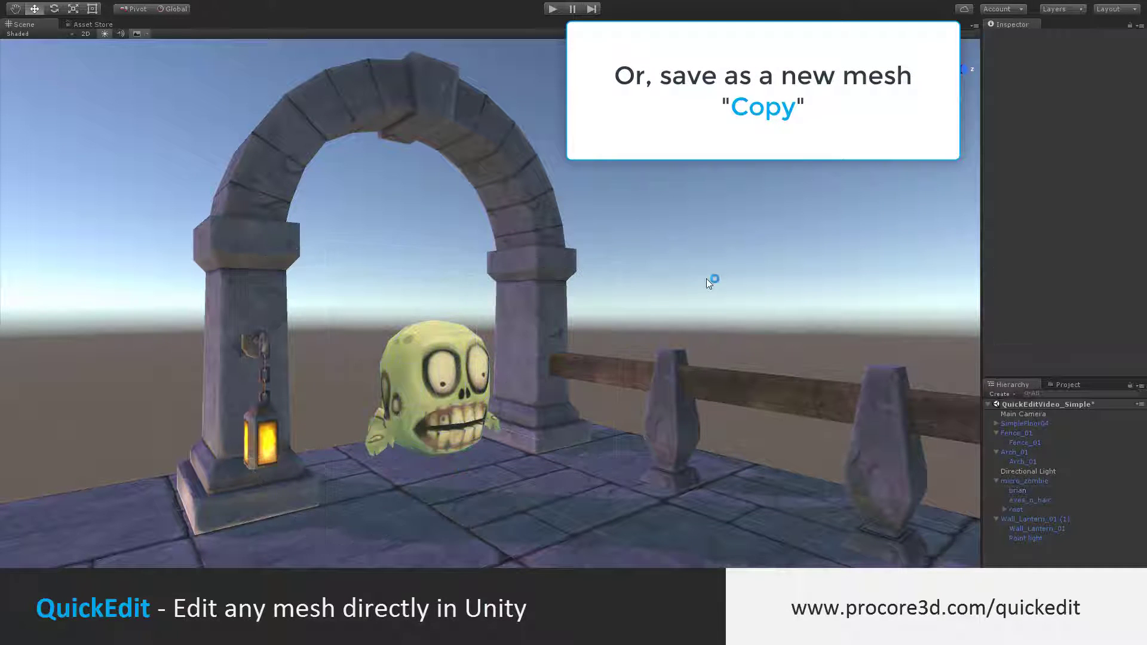
Play the scene to preview the edited zombie's animation and show the project's assets
{"action": "left_click", "coordinate": [551, 11]}
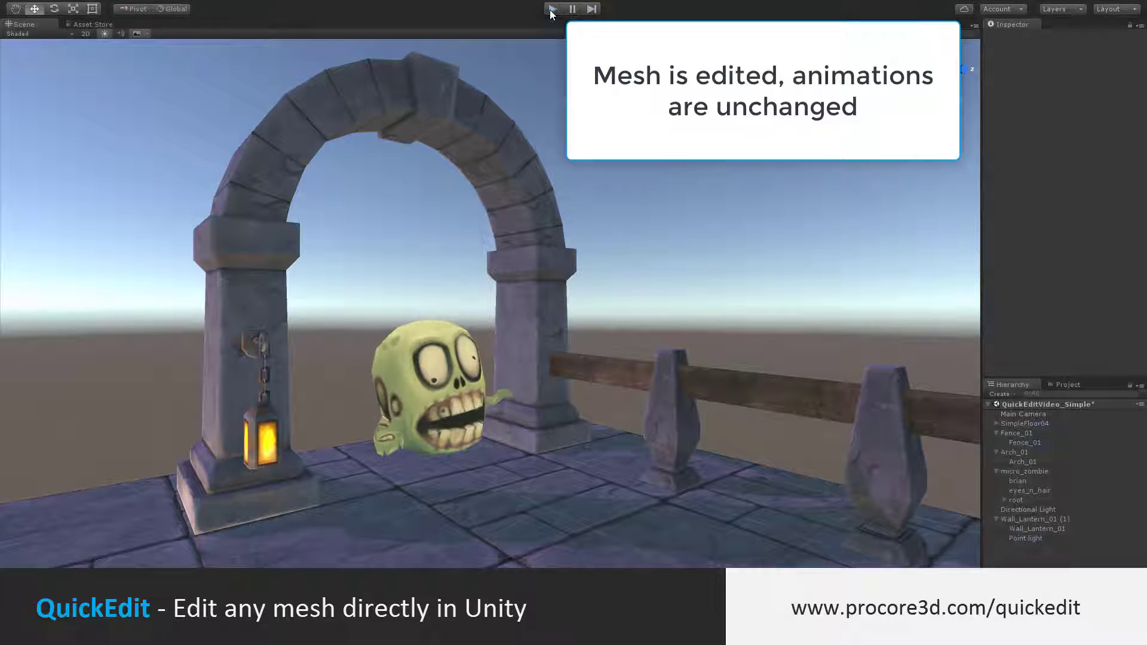
{"action": "left_click", "coordinate": [1069, 385]}
{"action": "left_click_drag", "start_coordinate": [867, 481], "coordinate": [331, 475]}
{"action": "left_click", "coordinate": [687, 230]}
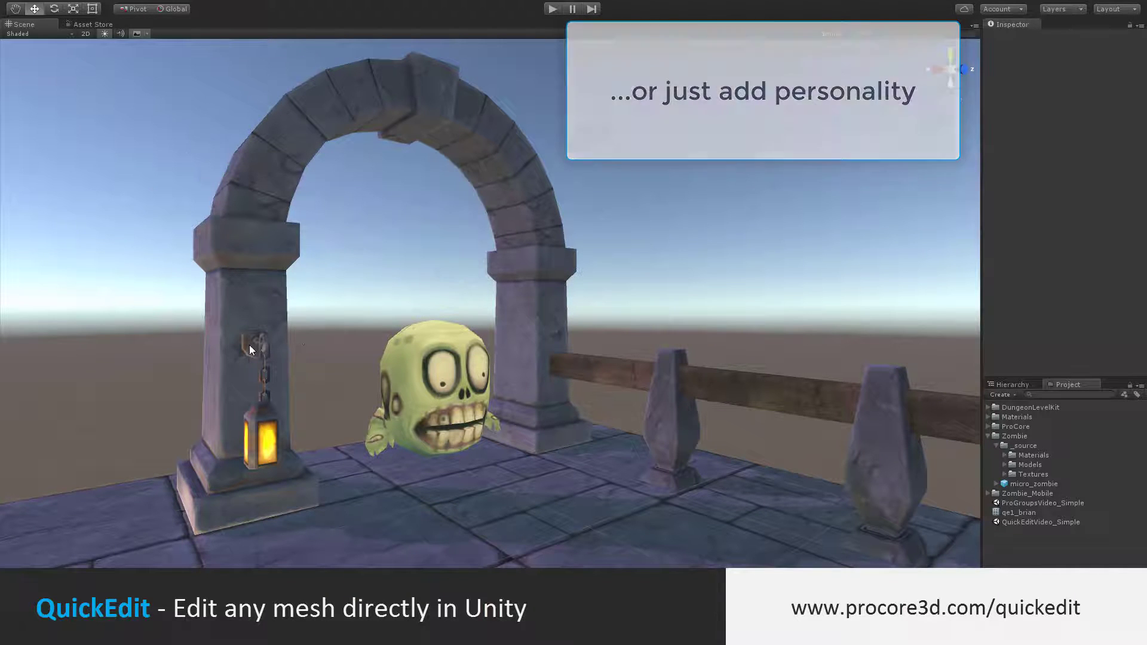
Duplicate the wall lantern mesh and place the copy on the keystone at the arch's crown
{"action": "left_click", "coordinate": [249, 345]}
{"action": "left_click", "coordinate": [249, 345]}
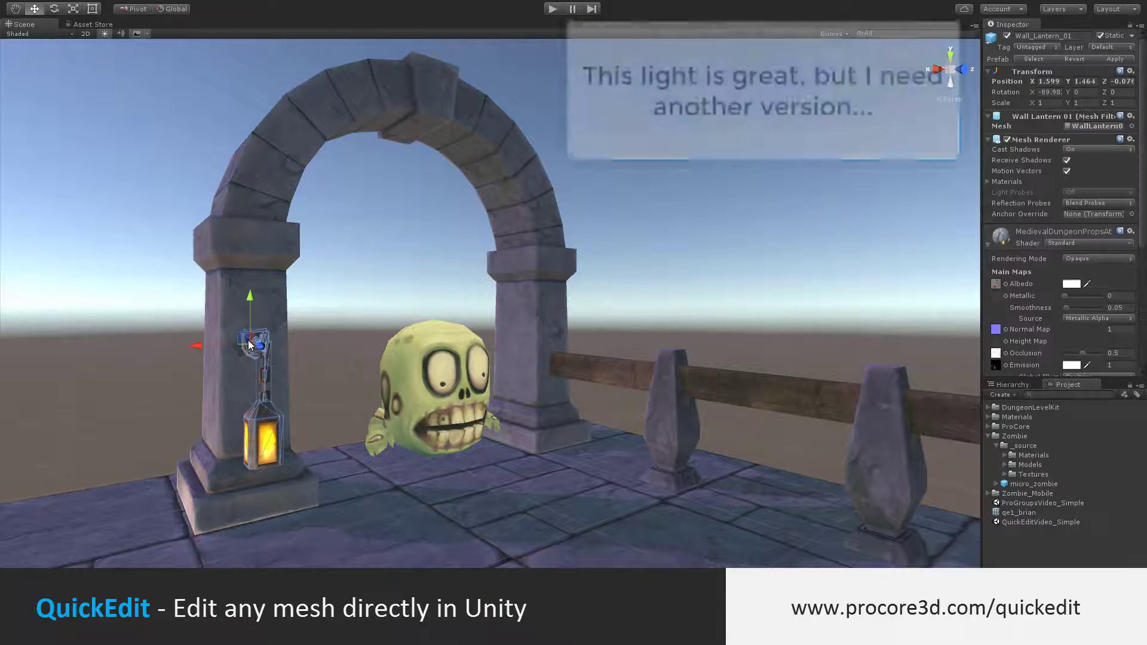
{"action": "left_click_drag", "start_coordinate": [238, 343], "coordinate": [456, 75]}
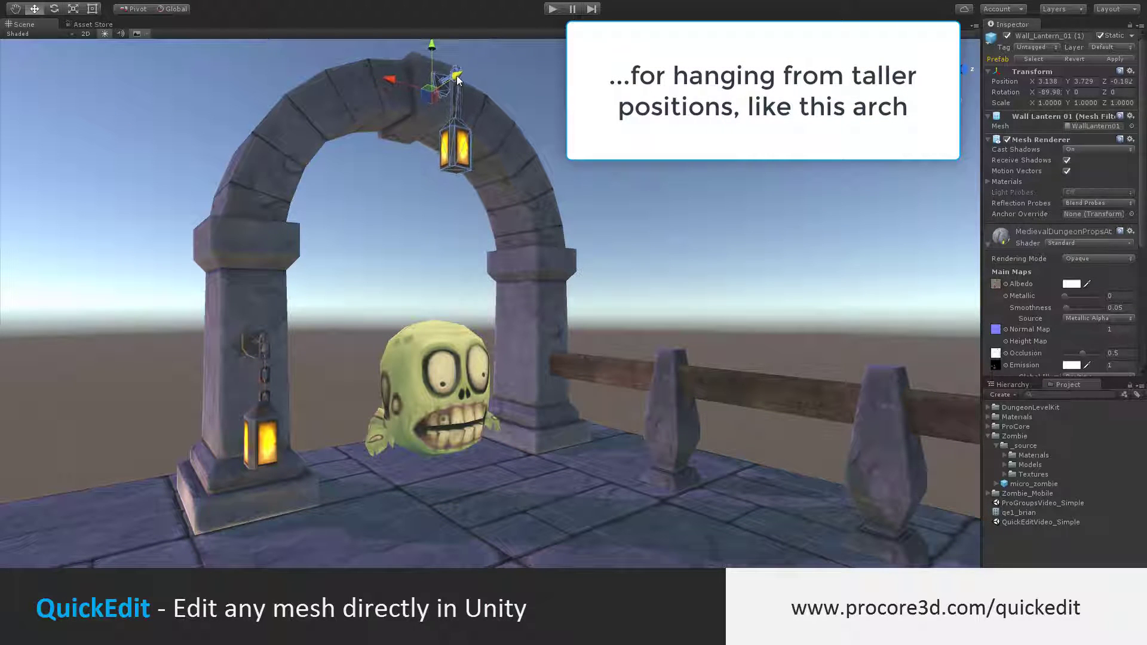
{"action": "left_click", "coordinate": [515, 95]}
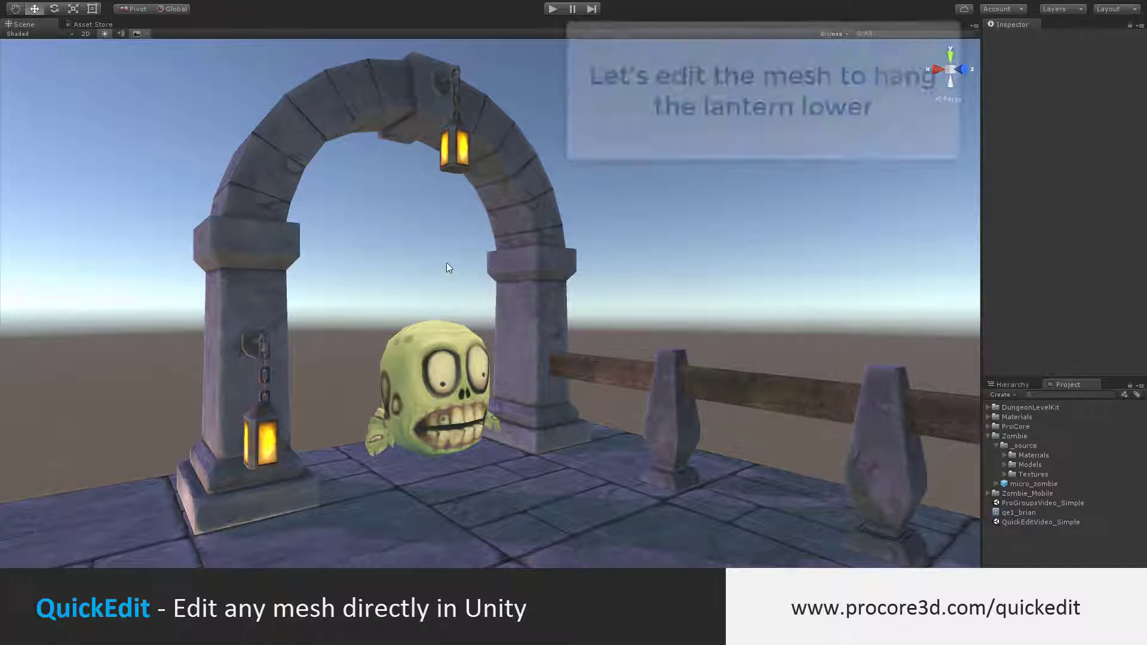
Open the arch lantern's mesh in QuickEdit and move its lower vertices down so the lantern hangs lower
{"action": "left_click", "coordinate": [454, 131]}
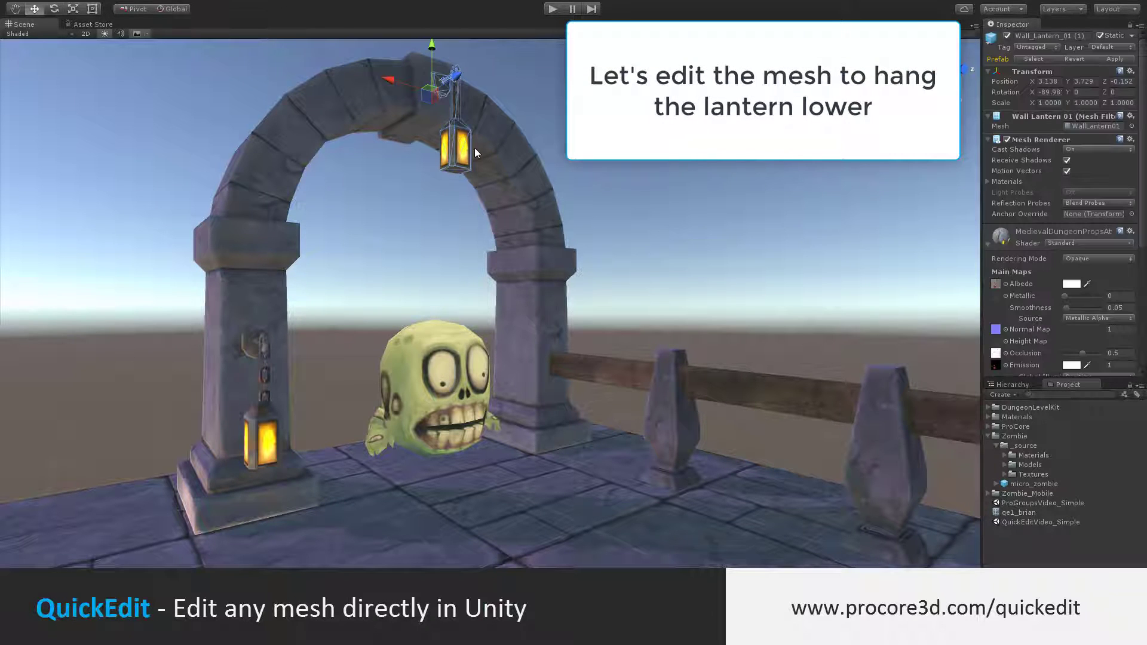
{"action": "key", "text": "alt+e"}
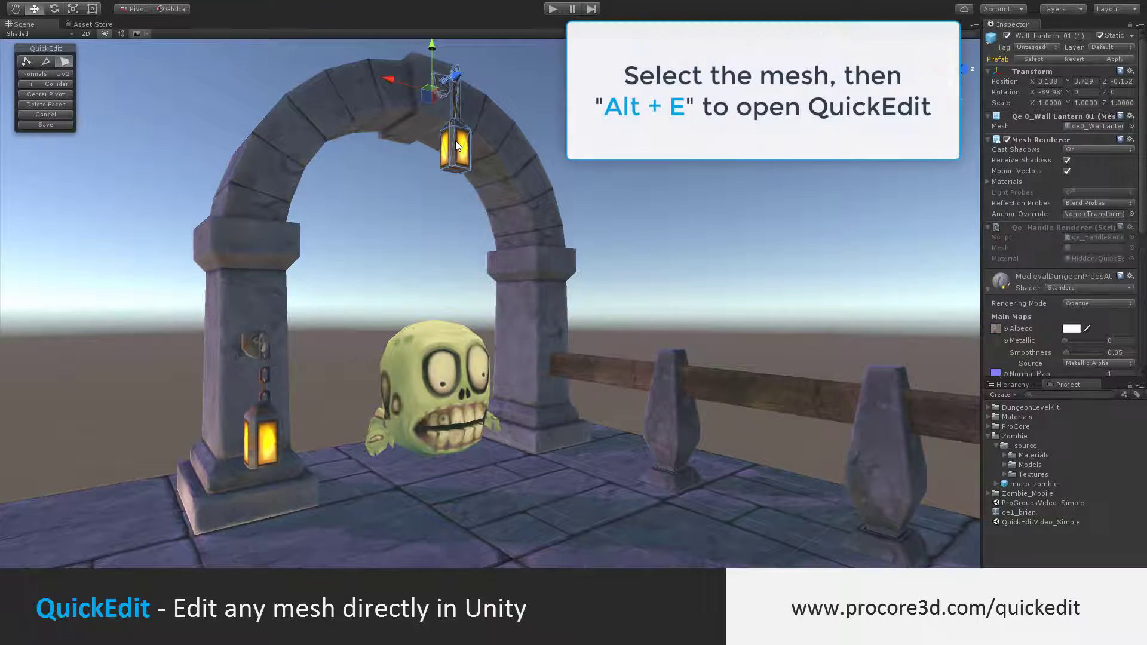
{"action": "left_click", "coordinate": [29, 63]}
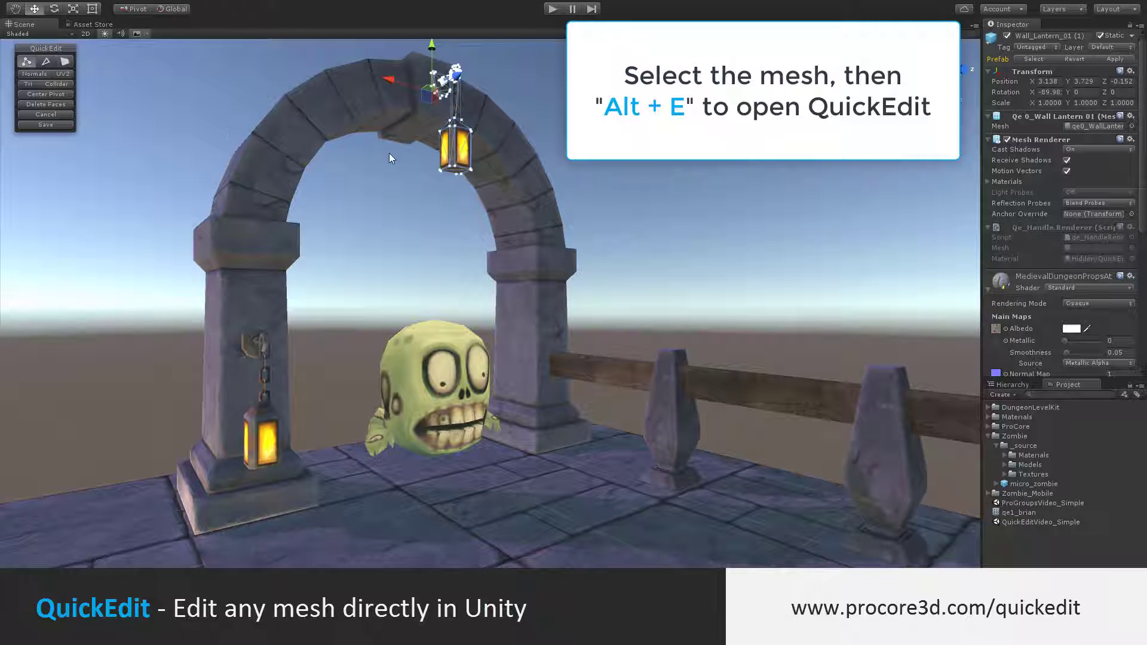
{"action": "left_click_drag", "start_coordinate": [500, 192], "coordinate": [457, 138]}
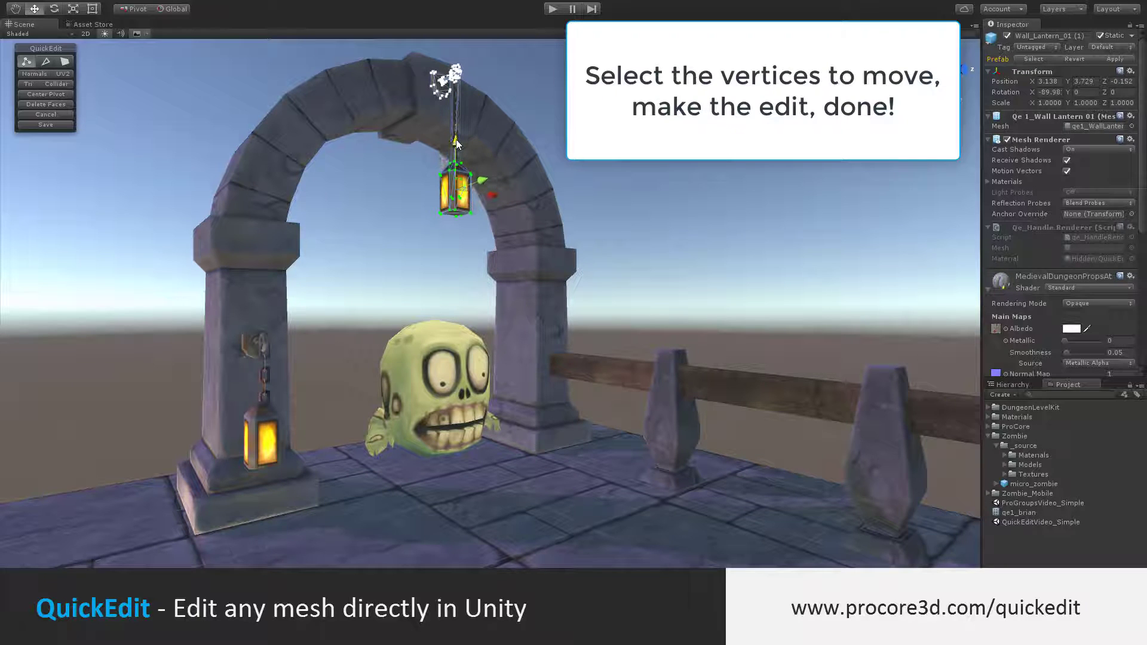
Save the edited lantern mesh as a new asset named qe1_WallLantern01 in the Assets folder and deselect it
{"action": "left_click", "coordinate": [51, 124]}
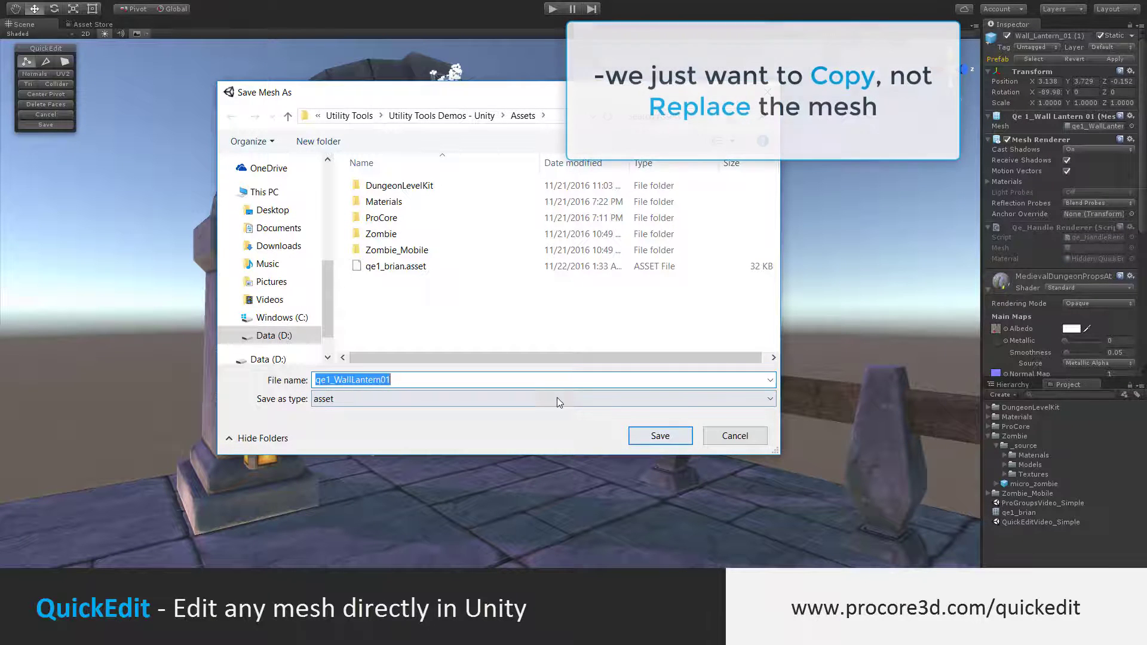
{"action": "left_click", "coordinate": [681, 442]}
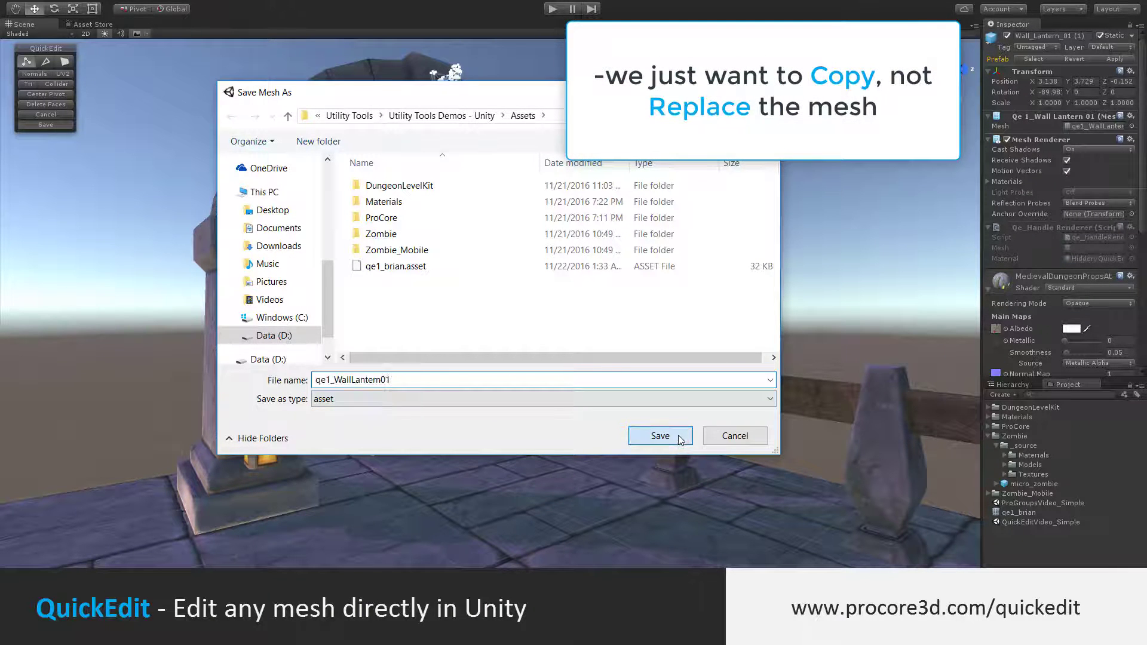
{"action": "left_click", "coordinate": [666, 226]}
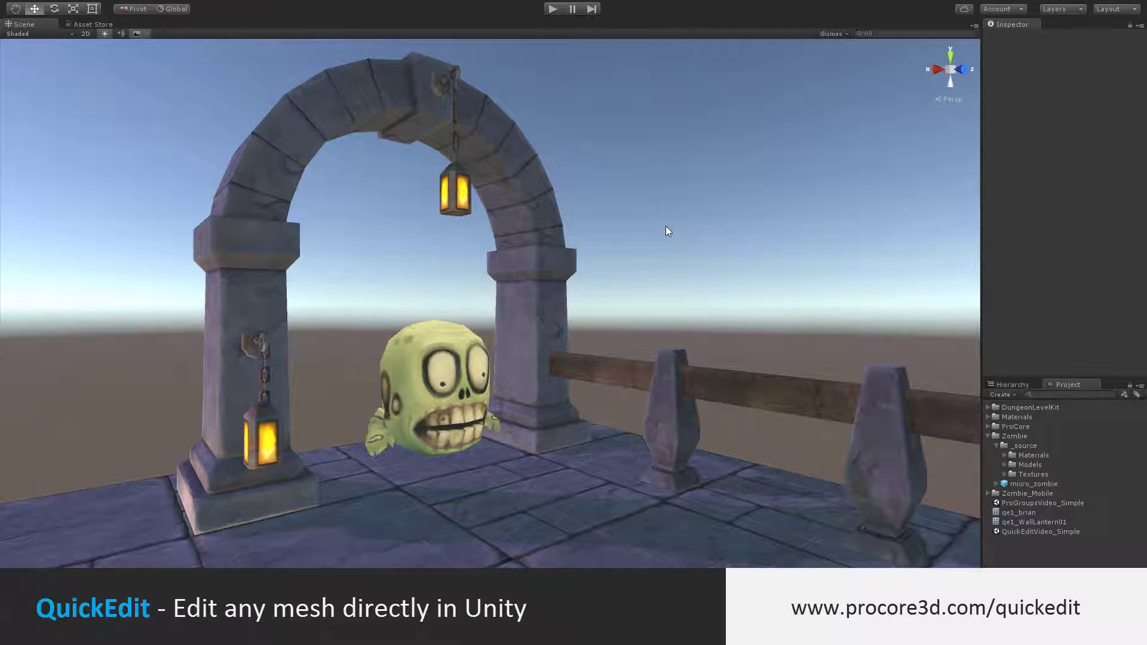
Open the Fence_01 mesh in QuickEdit's vertex mode and shift the post nearest the arch out of line with the railing
{"action": "left_click", "coordinate": [663, 386]}
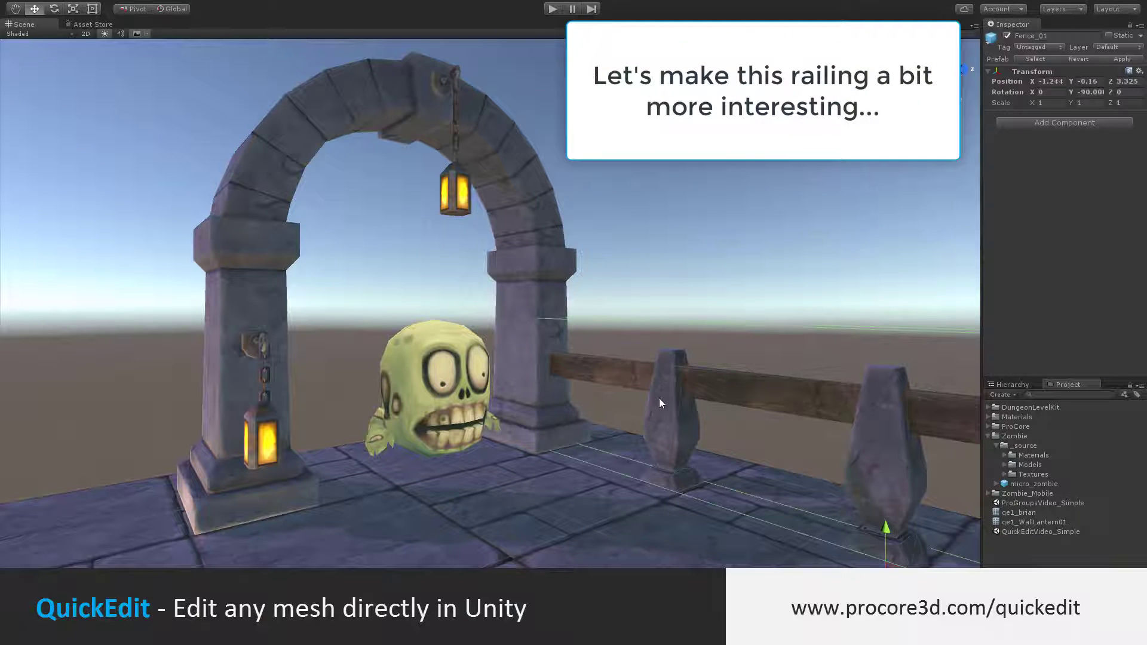
{"action": "key", "text": "alt+e"}
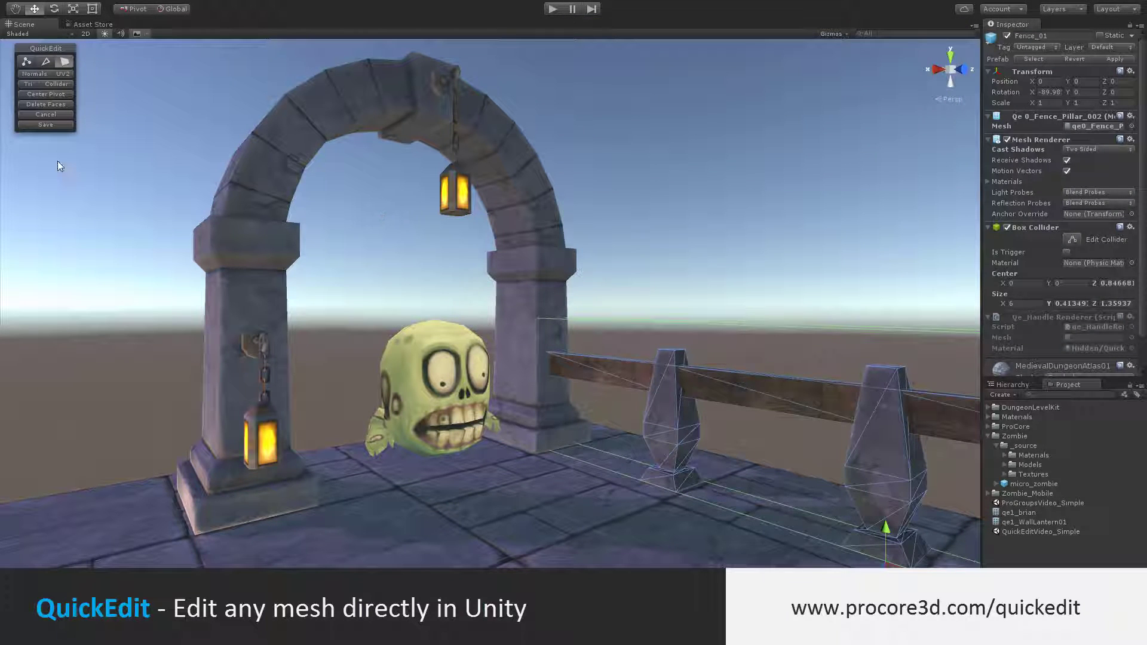
{"action": "left_click", "coordinate": [25, 61]}
{"action": "left_click_drag", "start_coordinate": [626, 325], "coordinate": [730, 528]}
{"action": "left_click_drag", "start_coordinate": [644, 436], "coordinate": [634, 449]}
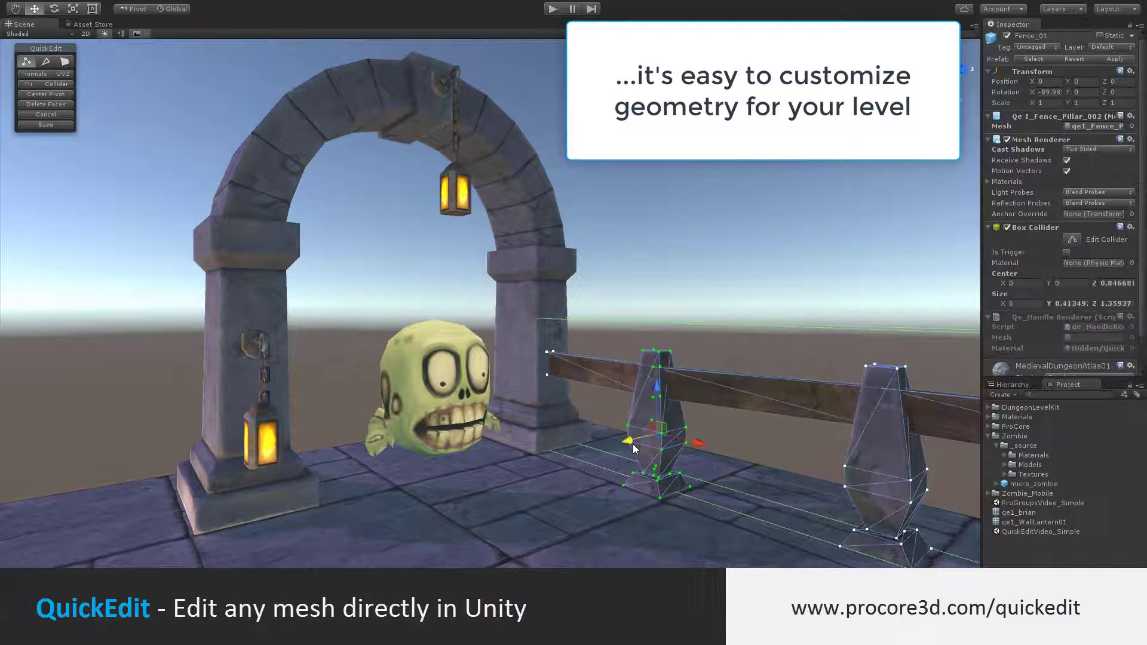
Raise the railing's end vertices at the arch column and the top vertices of the fence post beside it
{"action": "left_click_drag", "start_coordinate": [530, 339], "coordinate": [562, 383]}
{"action": "left_click_drag", "start_coordinate": [552, 330], "coordinate": [554, 298]}
{"action": "left_click_drag", "start_coordinate": [624, 321], "coordinate": [685, 360]}
{"action": "left_click_drag", "start_coordinate": [657, 304], "coordinate": [660, 291]}
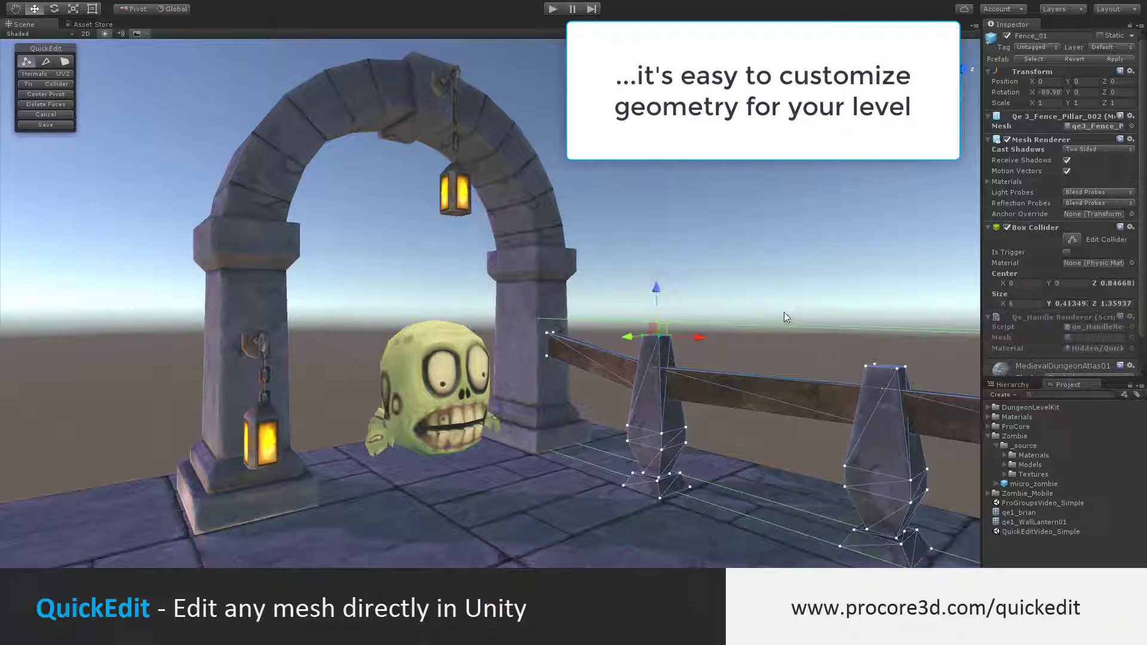
Lower the upper vertices of the fence post farther from the arch and move the whole post closer to its neighbour
{"action": "left_click_drag", "start_coordinate": [961, 514], "coordinate": [961, 516]}
{"action": "left_click_drag", "start_coordinate": [886, 389], "coordinate": [887, 399]}
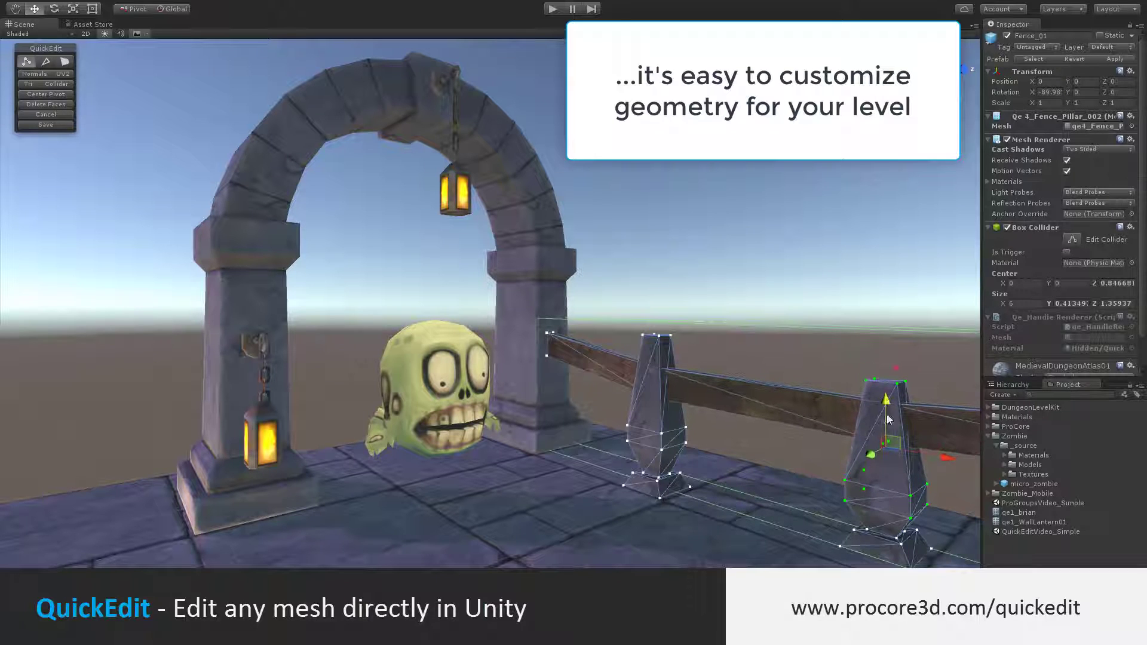
{"action": "left_click_drag", "start_coordinate": [829, 517], "coordinate": [954, 567], "text": "shift"}
{"action": "left_click_drag", "start_coordinate": [948, 504], "coordinate": [830, 490]}
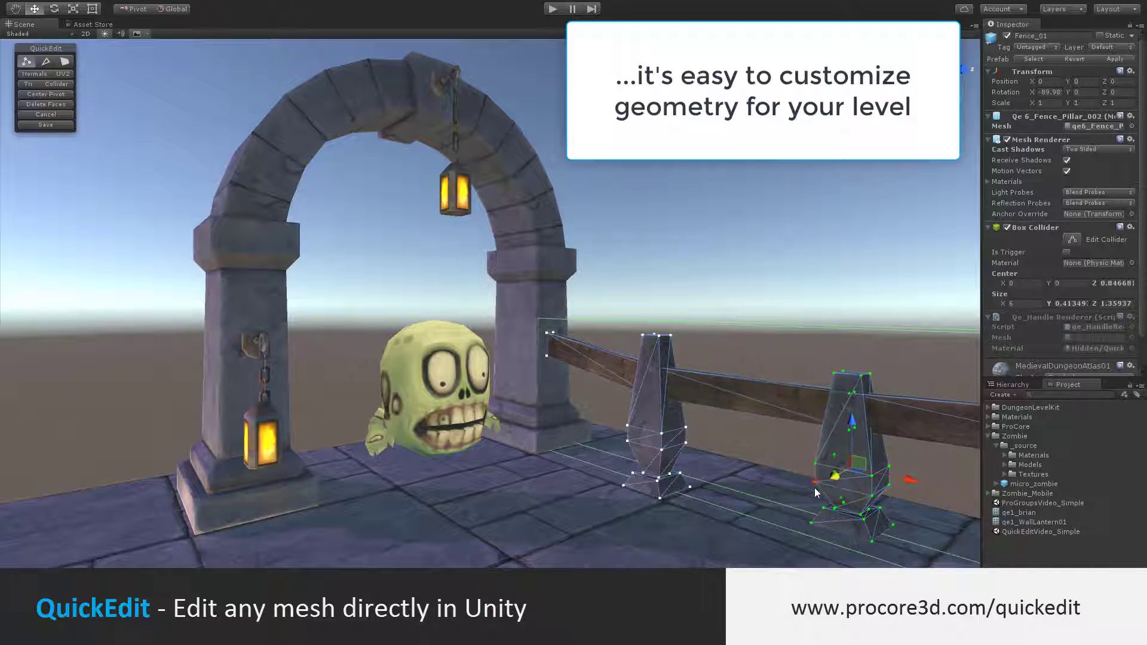
Raise the top vertices of the fence post farther from the arch and save the fence mesh as qe7_Fence_Pillar_002
{"action": "left_click_drag", "start_coordinate": [817, 352], "coordinate": [906, 380]}
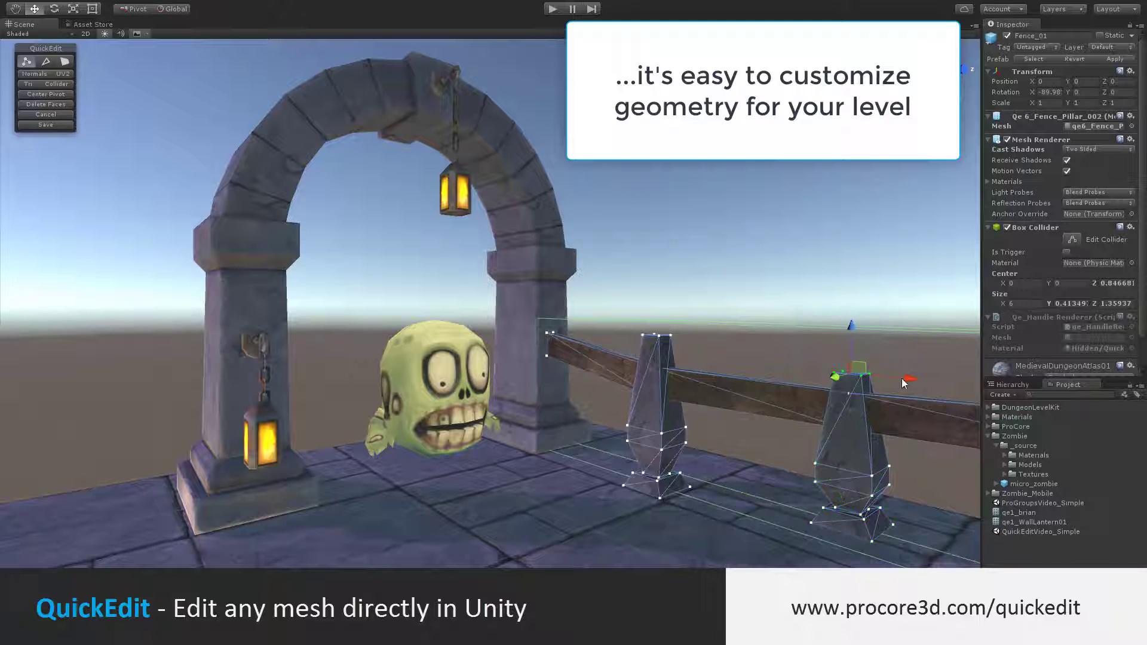
{"action": "left_click_drag", "start_coordinate": [850, 326], "coordinate": [852, 318]}
{"action": "left_click", "coordinate": [733, 210]}
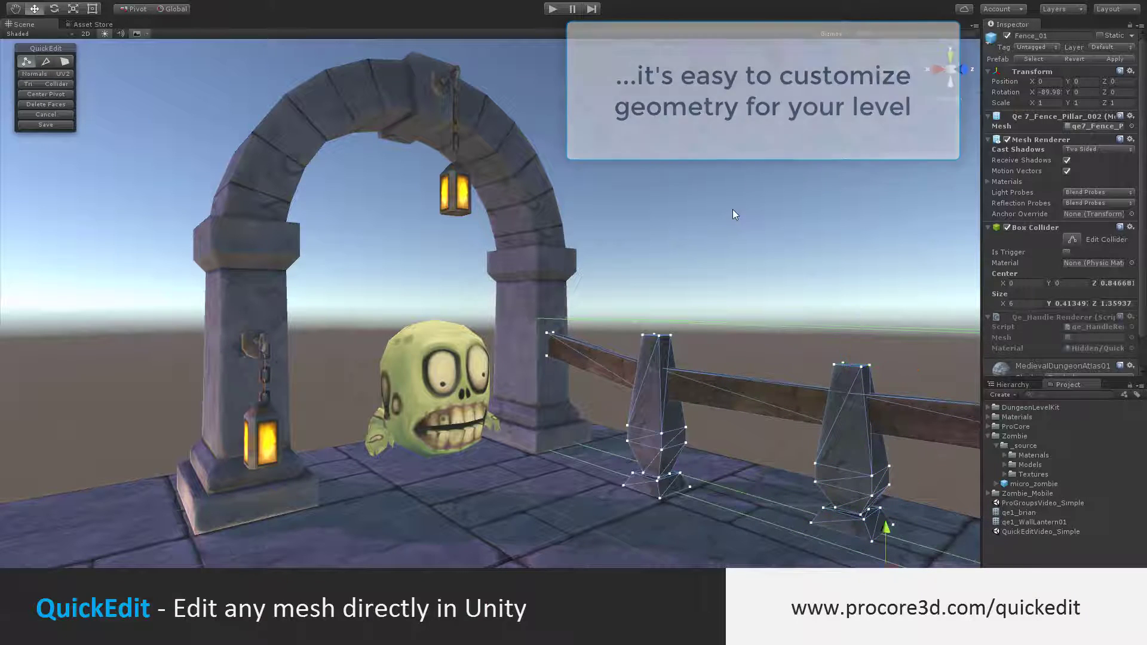
{"action": "left_click", "coordinate": [44, 120]}
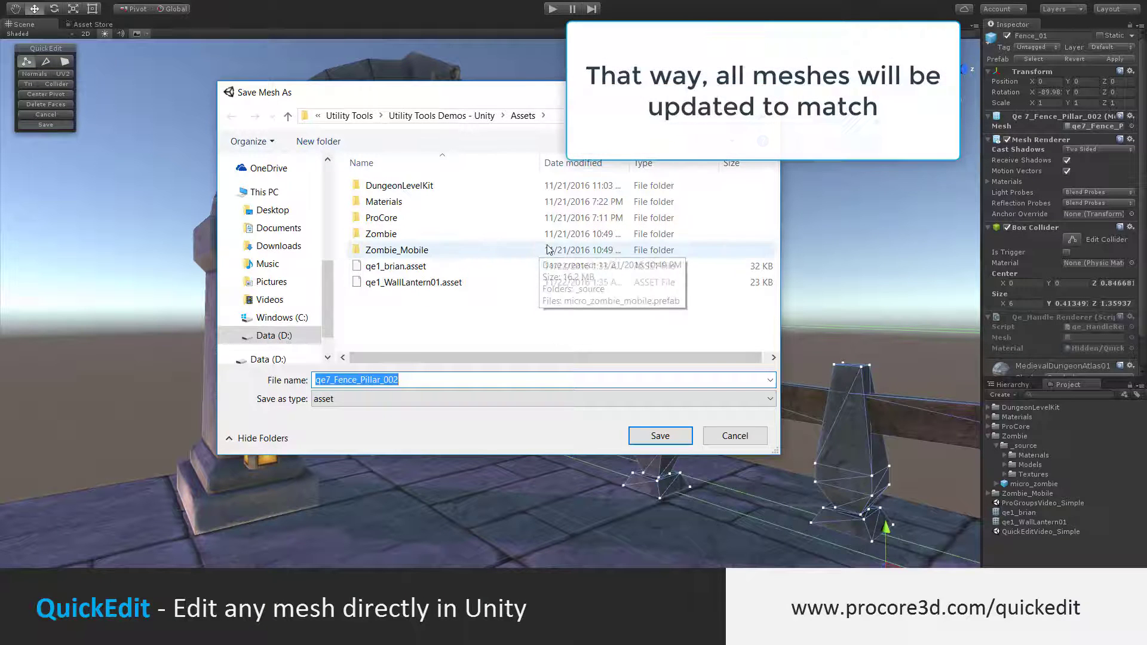
{"action": "left_click", "coordinate": [674, 439]}
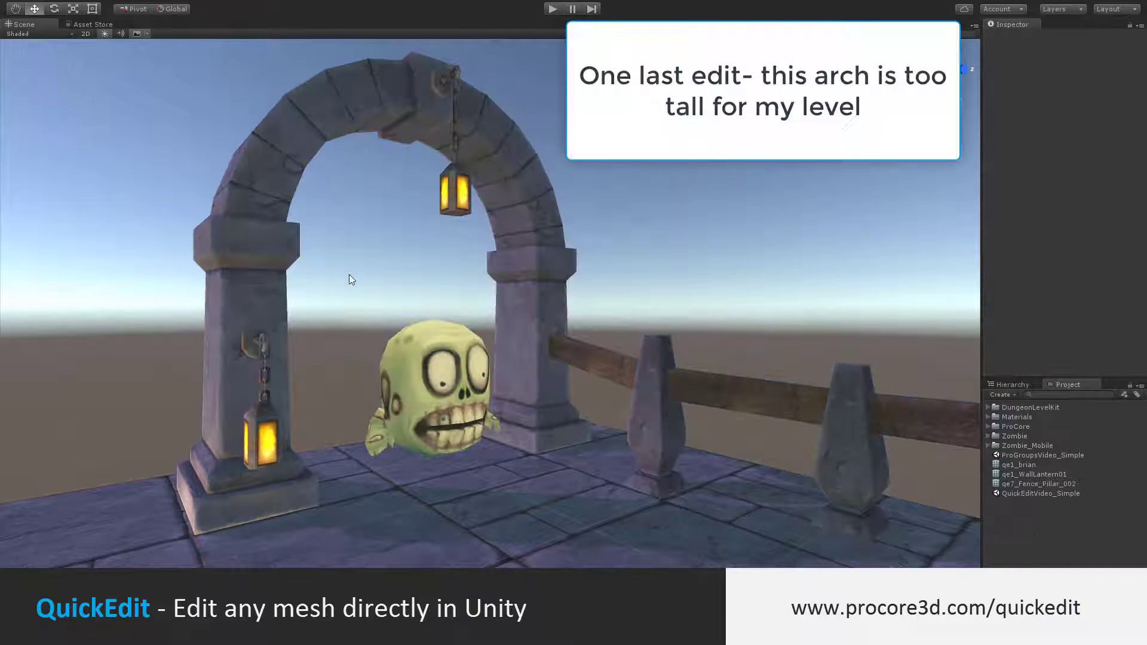
Open the Arch_01 mesh in QuickEdit's vertex mode and lower all vertices from the column capitals upward to shorten the arch
{"action": "left_click", "coordinate": [275, 246]}
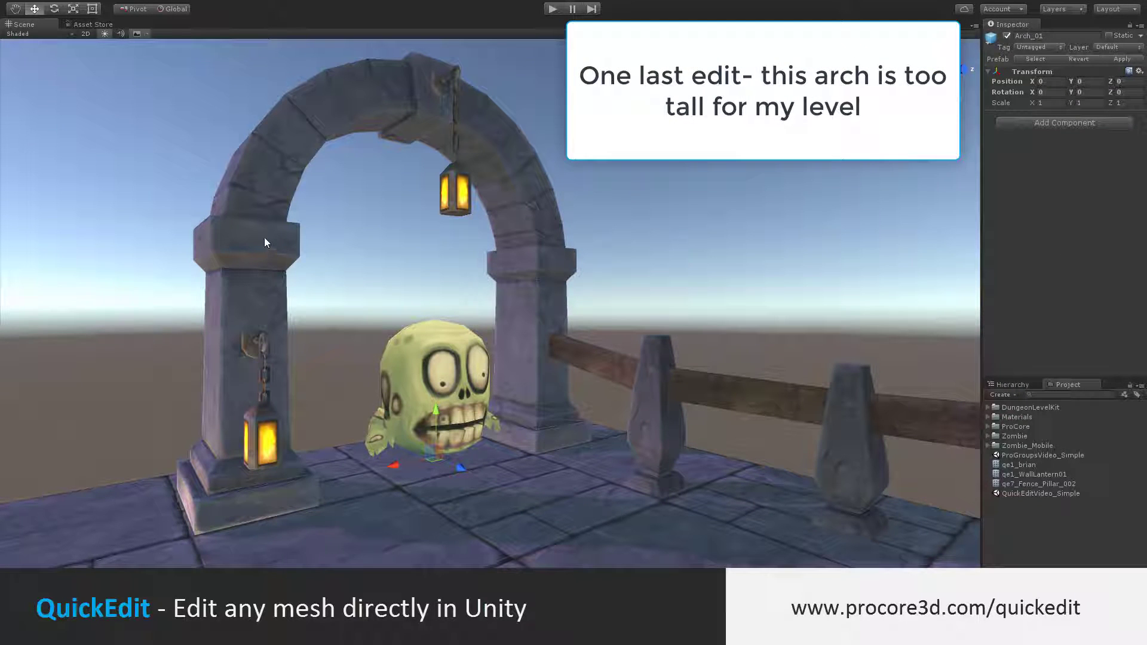
{"action": "left_click", "coordinate": [265, 238]}
{"action": "left_click", "coordinate": [27, 62]}
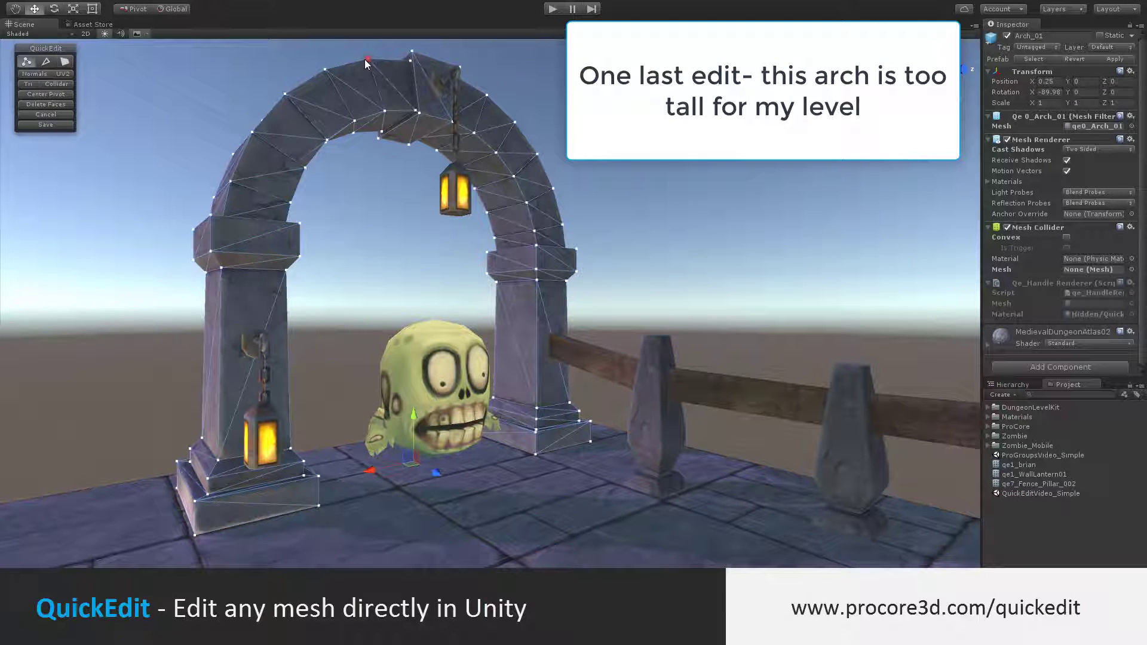
{"action": "left_click_drag", "start_coordinate": [573, 63], "coordinate": [226, 209]}
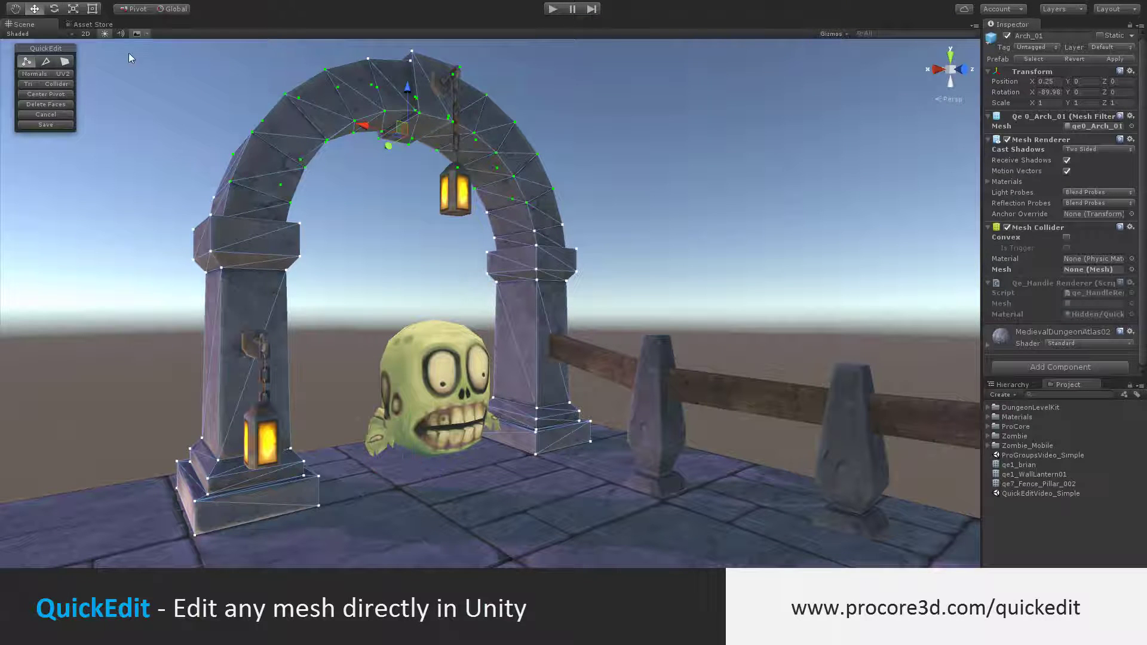
{"action": "left_click_drag", "start_coordinate": [657, 322], "coordinate": [161, 47]}
{"action": "left_click_drag", "start_coordinate": [413, 144], "coordinate": [419, 182]}
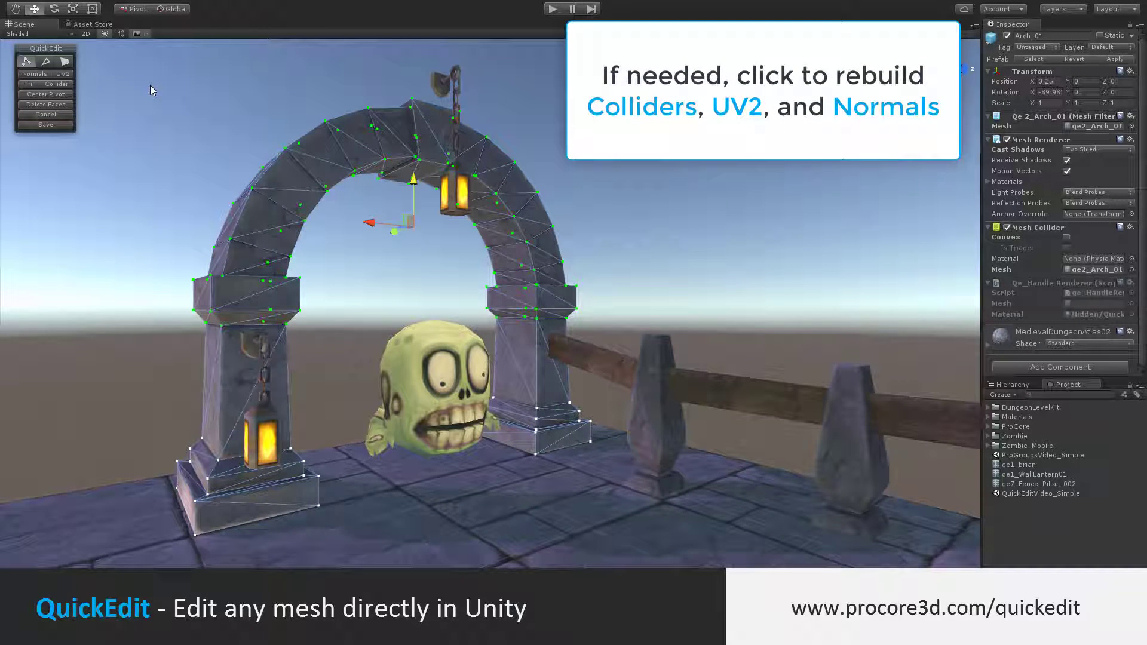
Rebuild the collider, UV2 and normals of the shortened arch mesh
{"action": "left_click", "coordinate": [57, 84]}
{"action": "left_click", "coordinate": [62, 74]}
{"action": "left_click", "coordinate": [34, 73]}
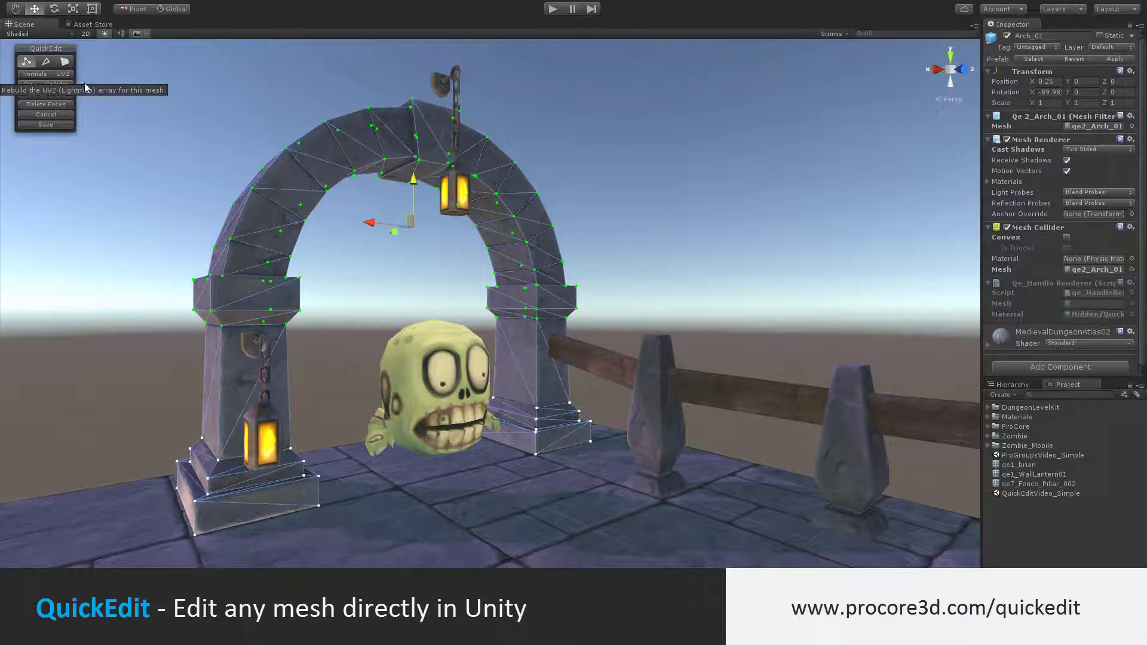
Apply Tri to the arch mesh, and delete the rear faces of both column shafts, on the side behind the zombie
{"action": "left_click", "coordinate": [28, 86]}
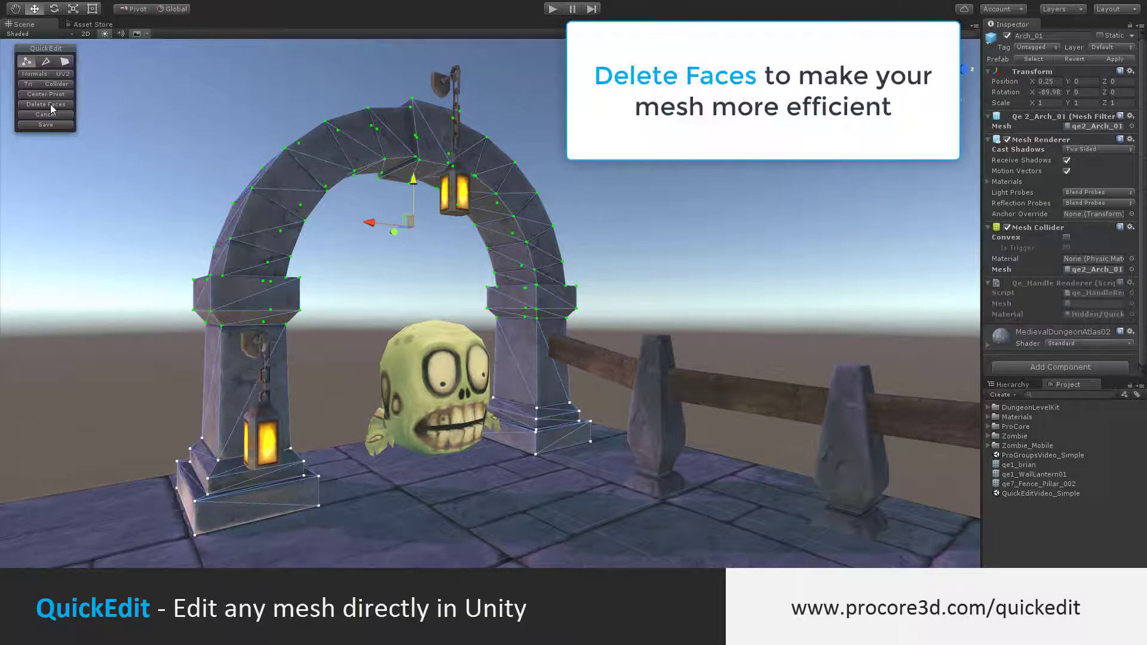
{"action": "left_click", "coordinate": [65, 62]}
{"action": "left_click", "coordinate": [237, 350]}
{"action": "left_click", "coordinate": [357, 278]}
{"action": "left_click_drag", "start_coordinate": [244, 293], "coordinate": [552, 343], "text": "alt"}
{"action": "left_click", "coordinate": [406, 360]}
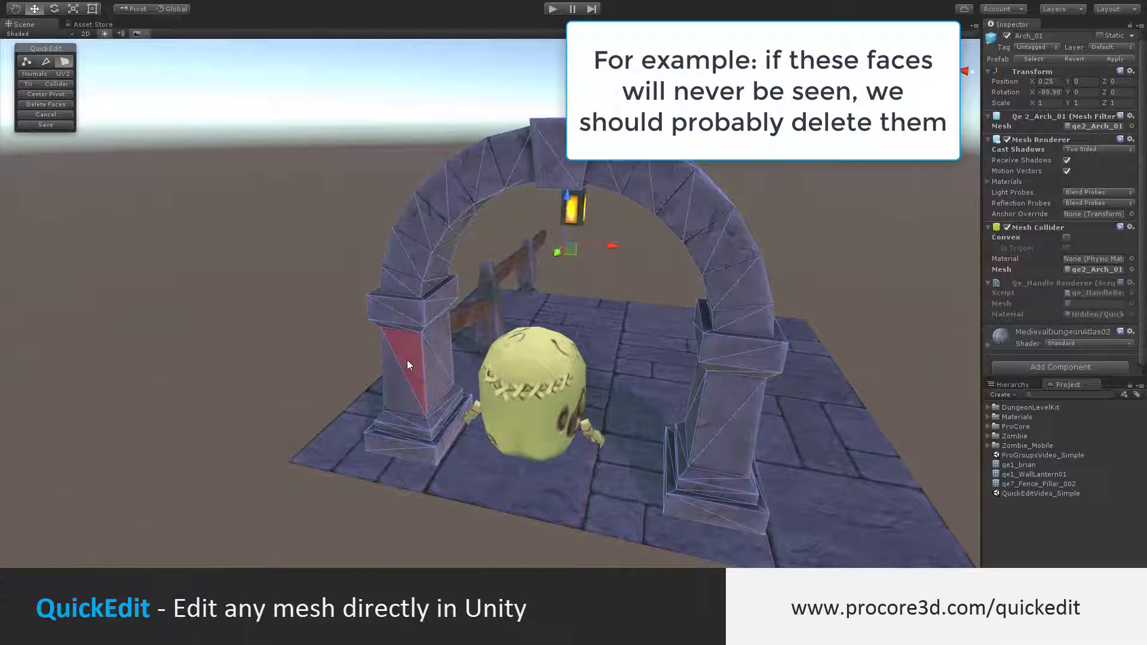
{"action": "left_click", "coordinate": [405, 396]}
{"action": "left_click", "coordinate": [742, 439], "text": "shift"}
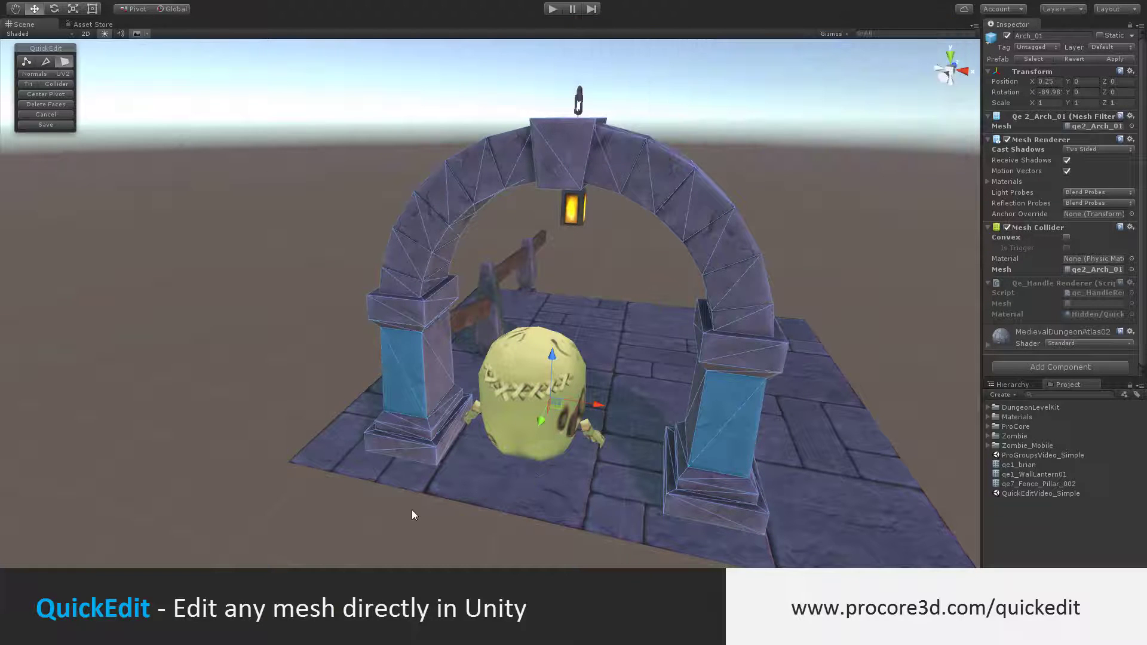
{"action": "key", "text": "BackSpace"}
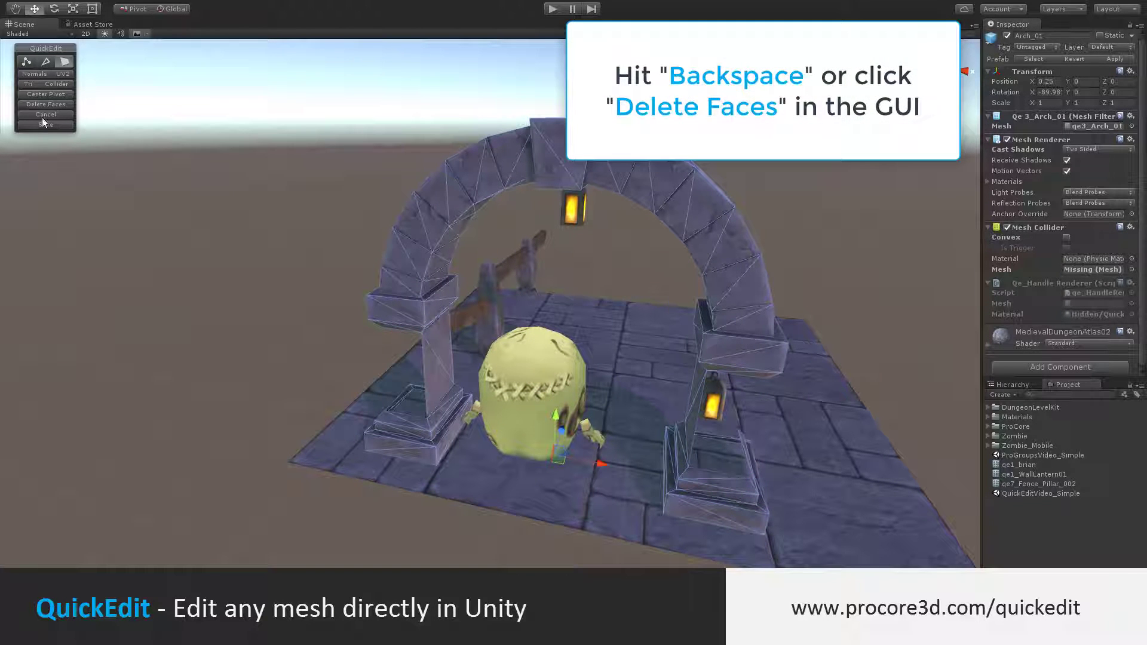
Undo the deletion of the column faces and the earlier lowering of the arch's upper vertices
{"action": "left_click_drag", "start_coordinate": [884, 387], "coordinate": [387, 360], "text": "alt"}
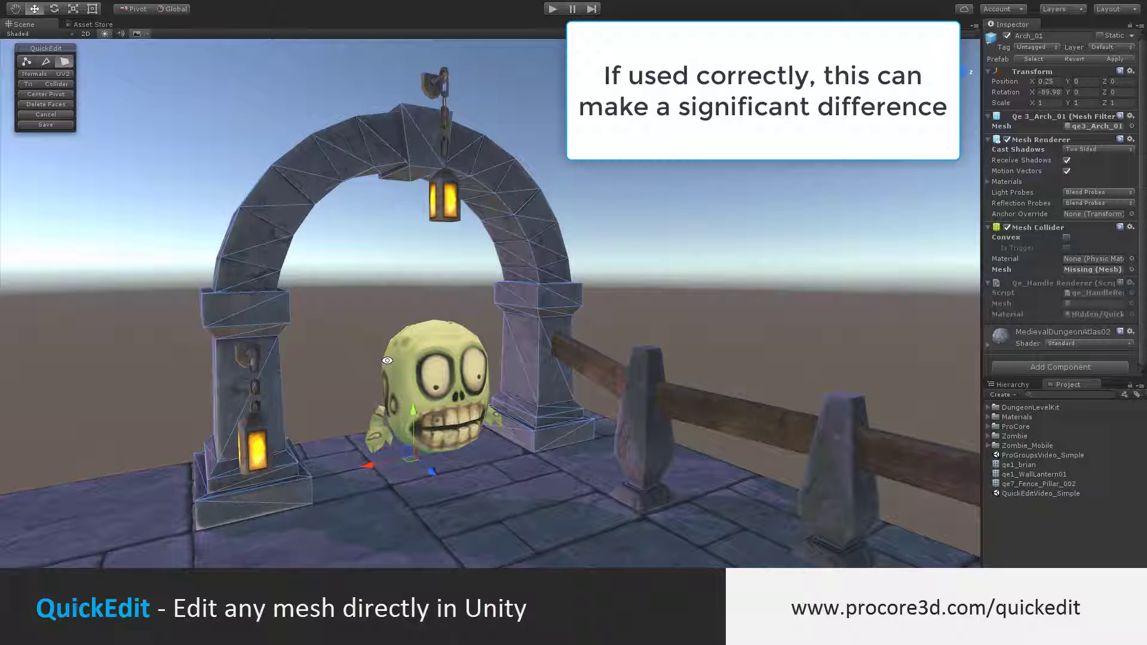
{"action": "left_click_drag", "start_coordinate": [388, 360], "coordinate": [409, 335], "text": "alt"}
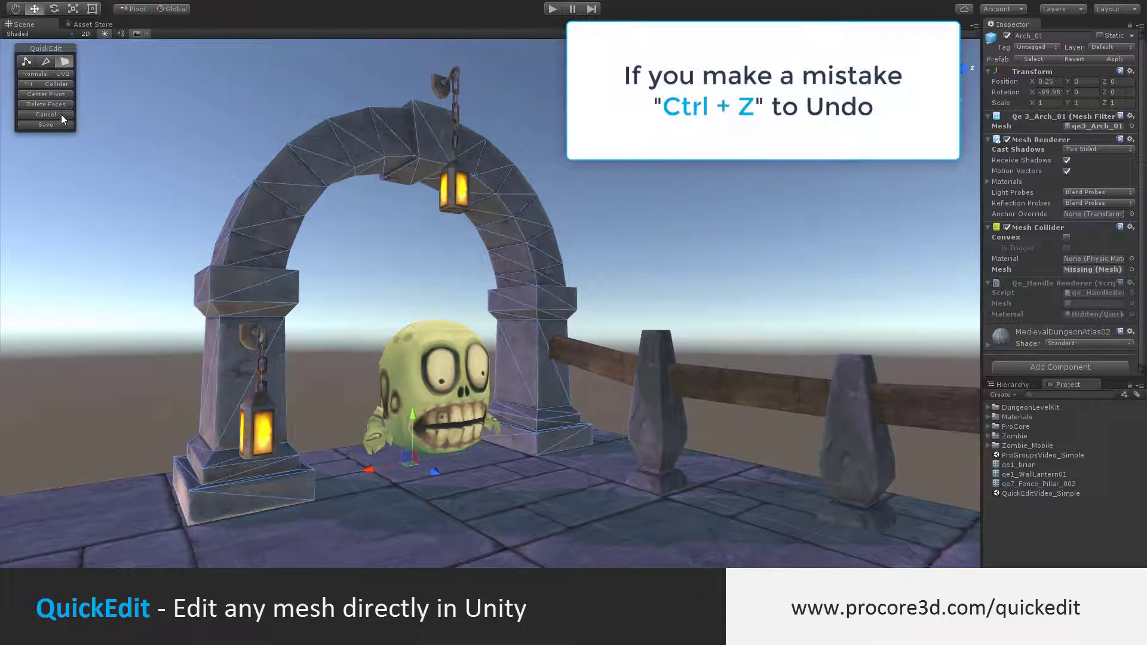
{"action": "left_click_drag", "start_coordinate": [177, 224], "coordinate": [482, 256], "text": "alt"}
{"action": "key", "text": "ctrl+z"}
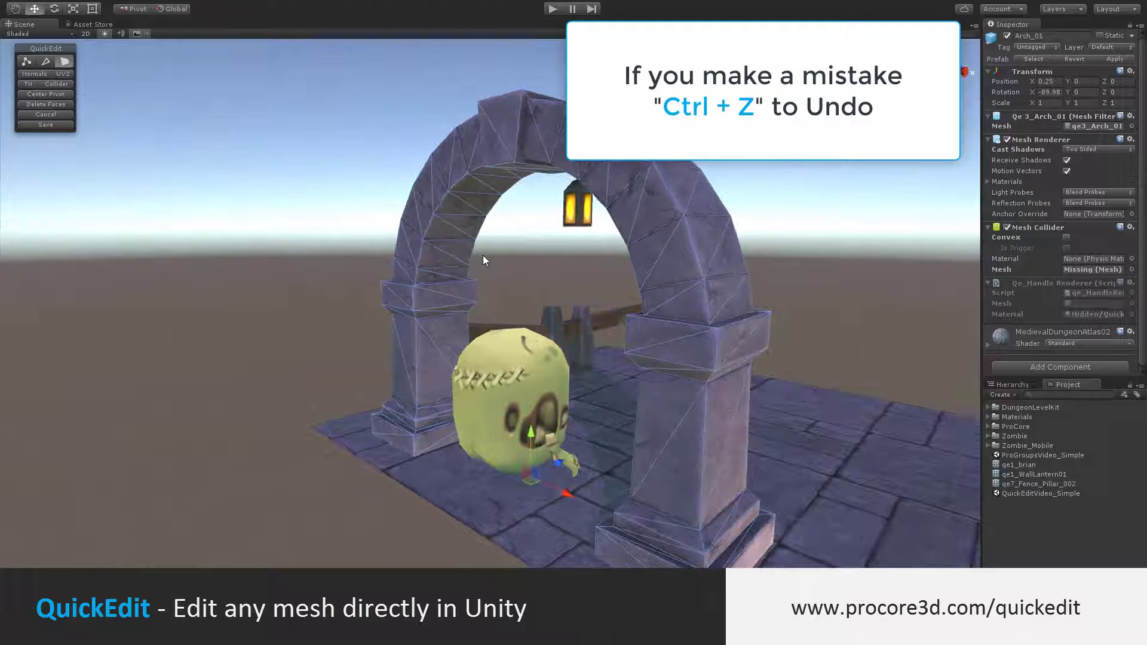
{"action": "key", "text": "ctrl+z"}
{"action": "key", "text": "ctrl+z"}
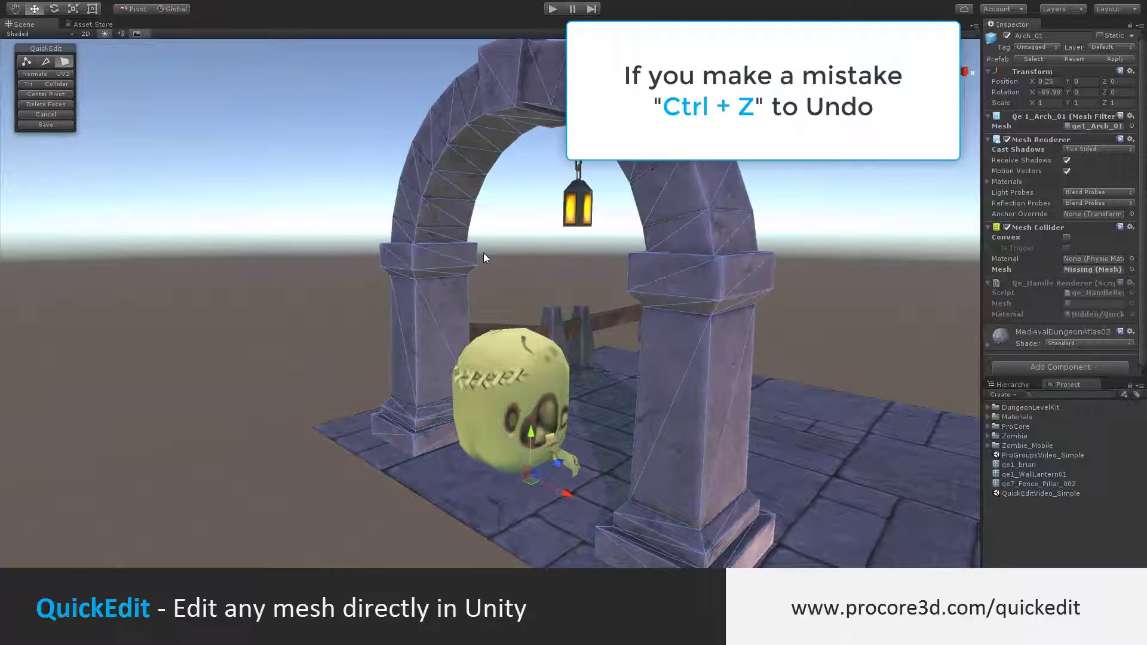
Cancel the QuickEdit session on the arch, discarding all mesh modifications and exiting the editing mode
{"action": "left_click_drag", "start_coordinate": [484, 257], "coordinate": [399, 274], "text": "alt"}
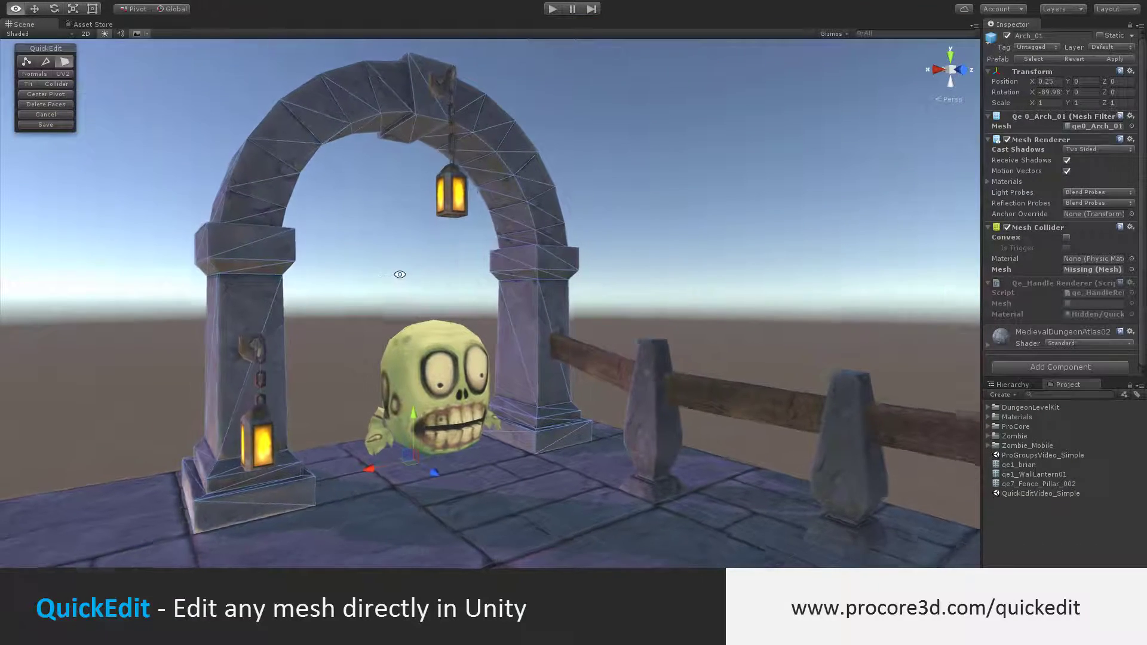
{"action": "left_click", "coordinate": [66, 116]}
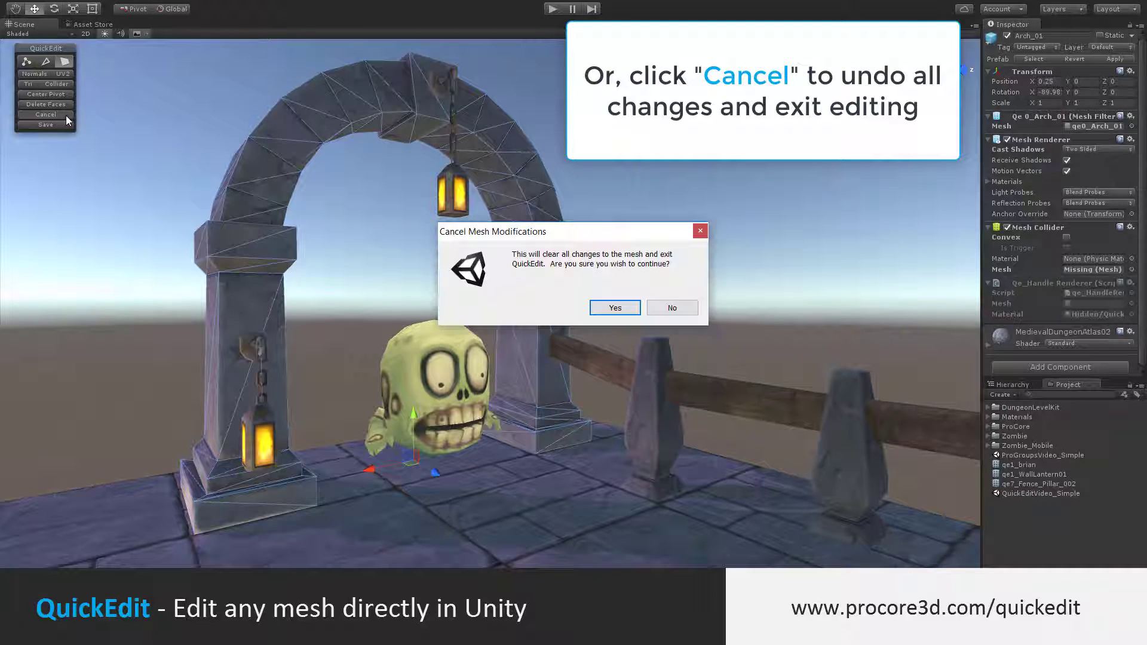
{"action": "left_click", "coordinate": [614, 309]}
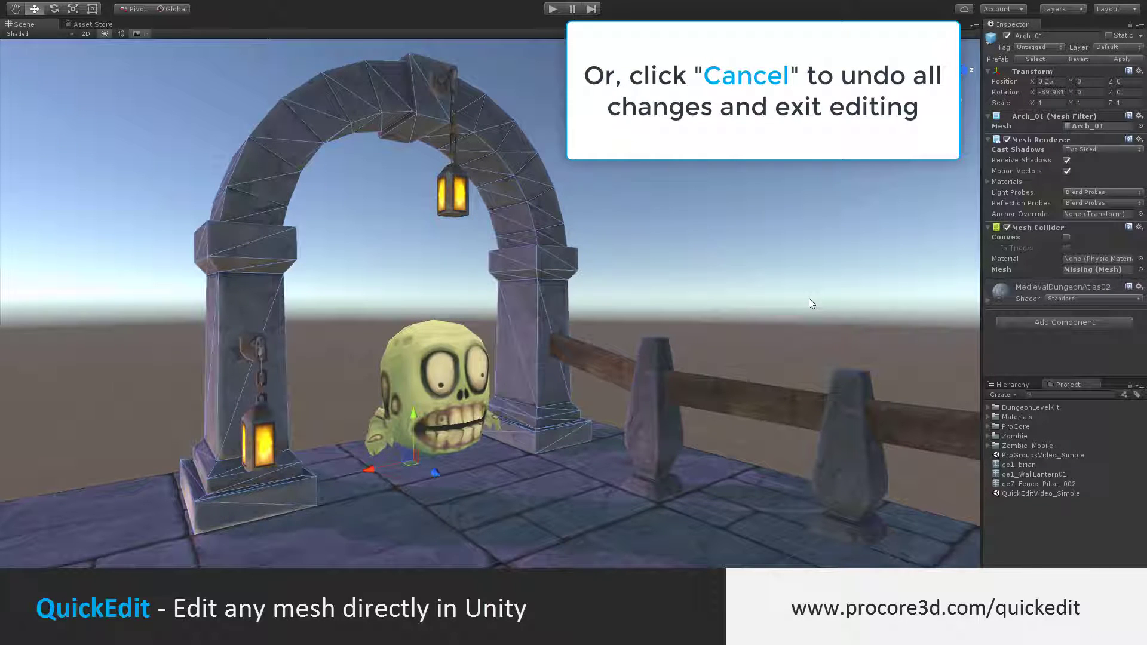